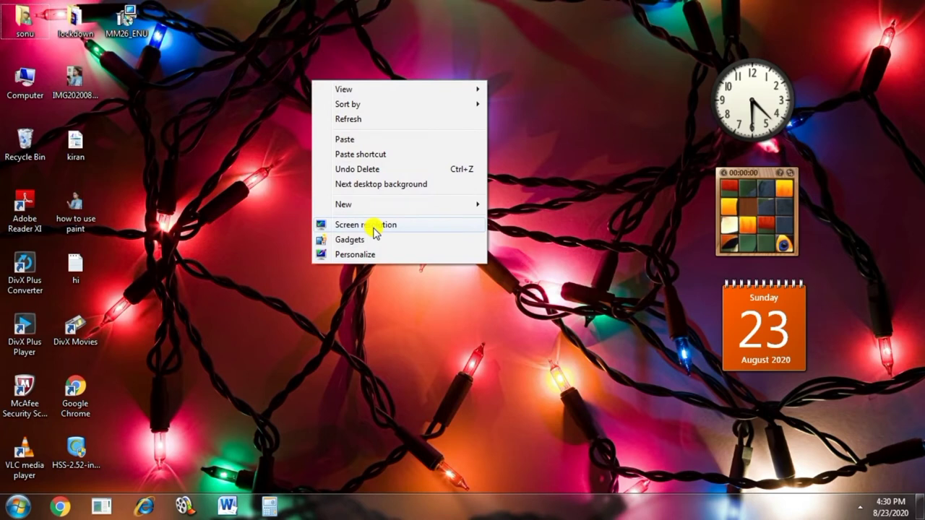
- Open the desktop's screen resolution settings and examine the available displays and the resolution range
left_click(373, 227)
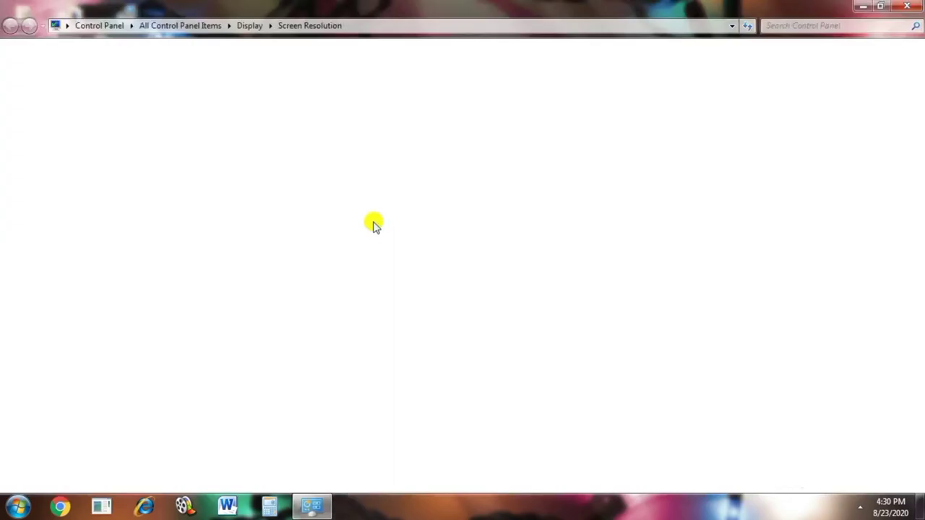
left_click(372, 167)
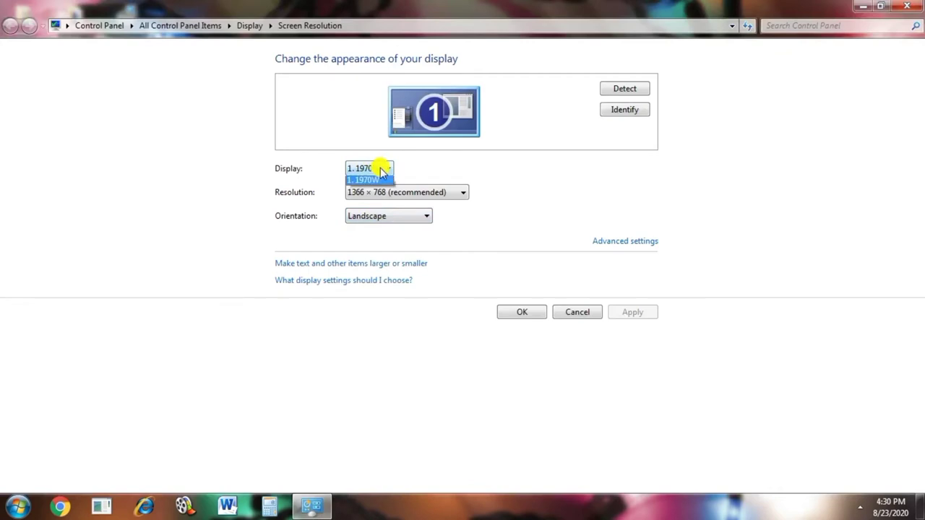
left_click(430, 197)
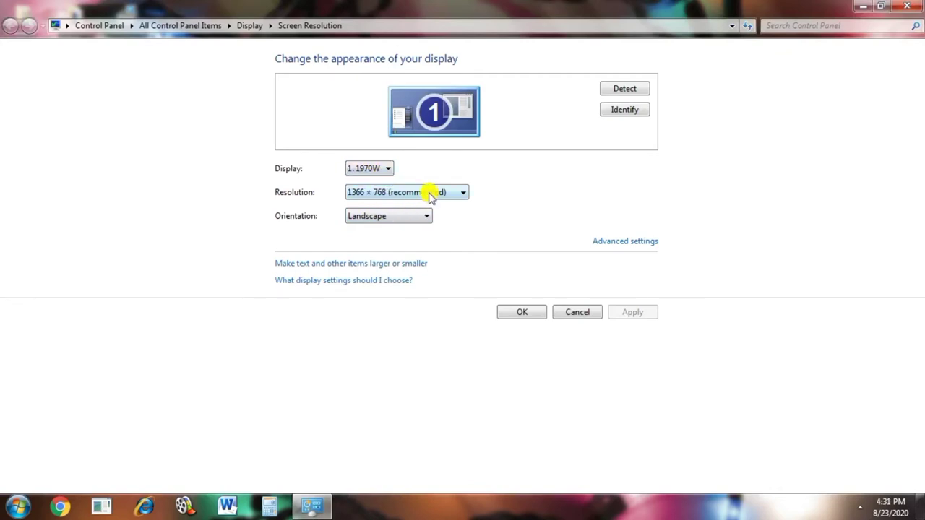
left_click(430, 195)
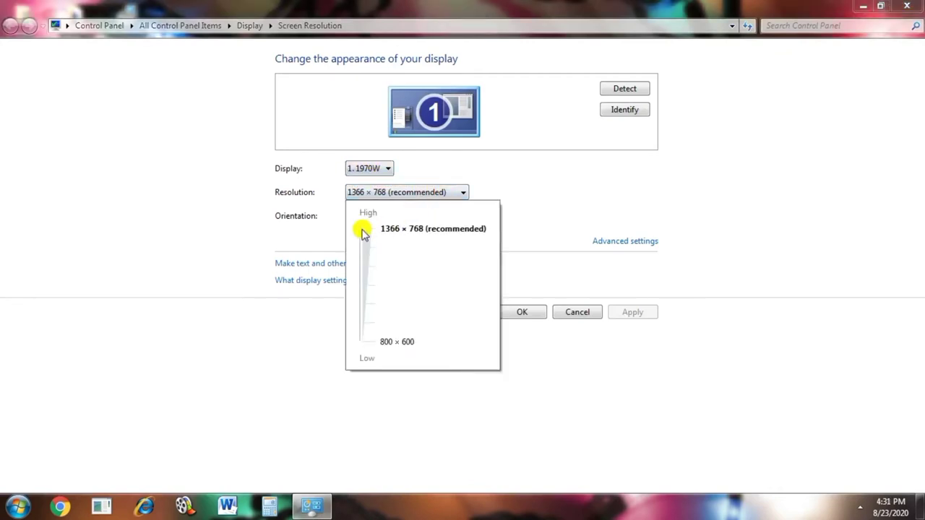
mouse_move(363, 232)
left_mouse_down()
mouse_move(357, 278)
mouse_move(361, 223)
left_mouse_up()
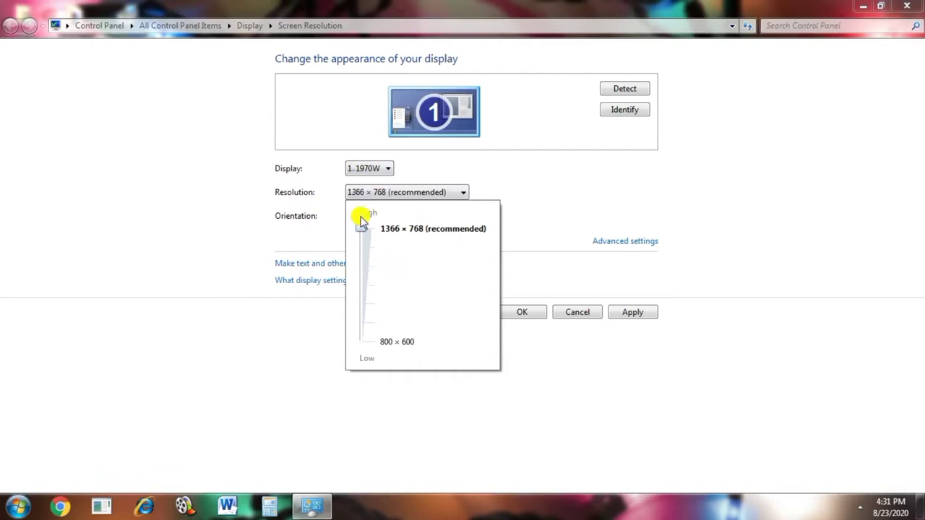
left_click(384, 169)
left_click(384, 169)
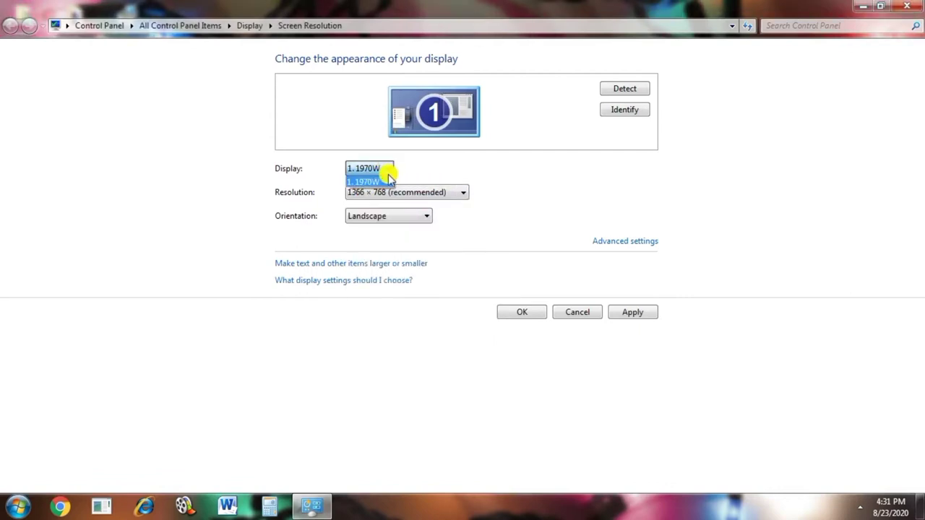
- Preview the Portrait, Landscape (flipped) and Portrait (flipped) orientations, set it back to Landscape, and close the window without applying
left_click(409, 216)
left_click(409, 214)
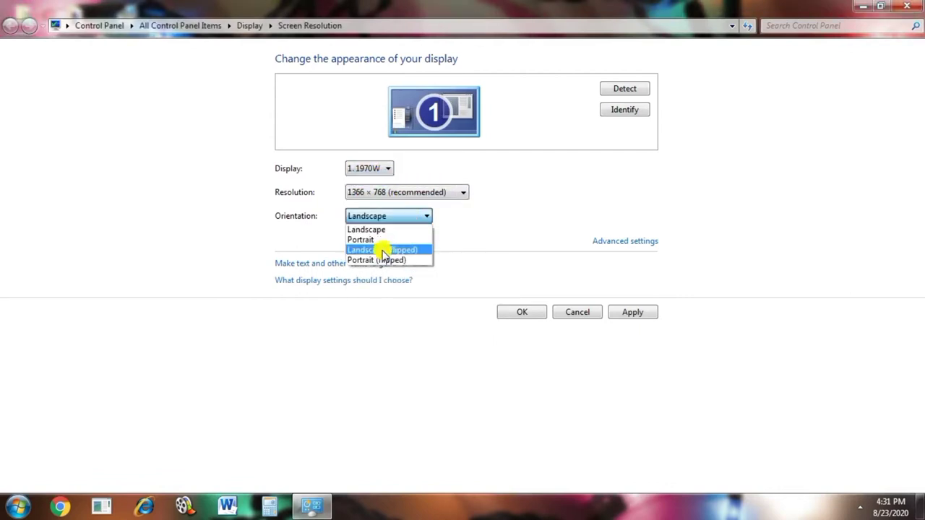
left_click(385, 238)
left_click(419, 216)
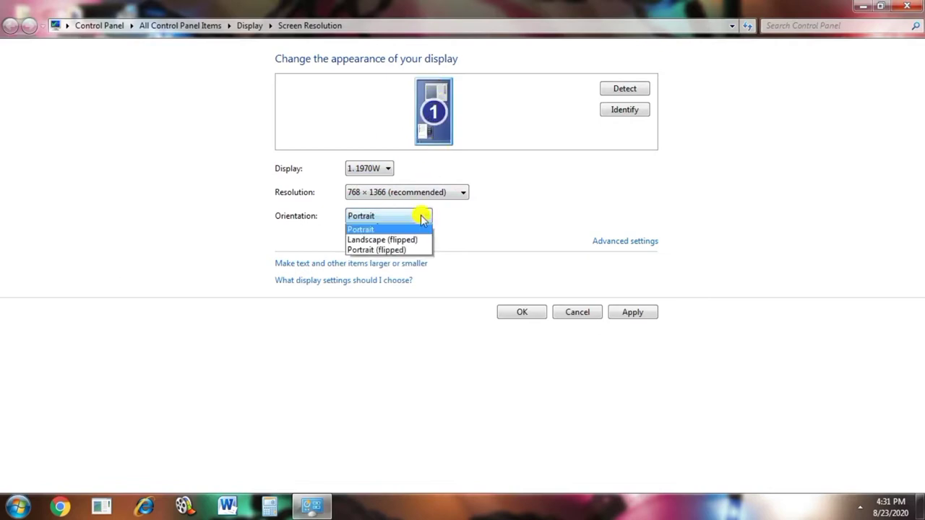
left_click(385, 250)
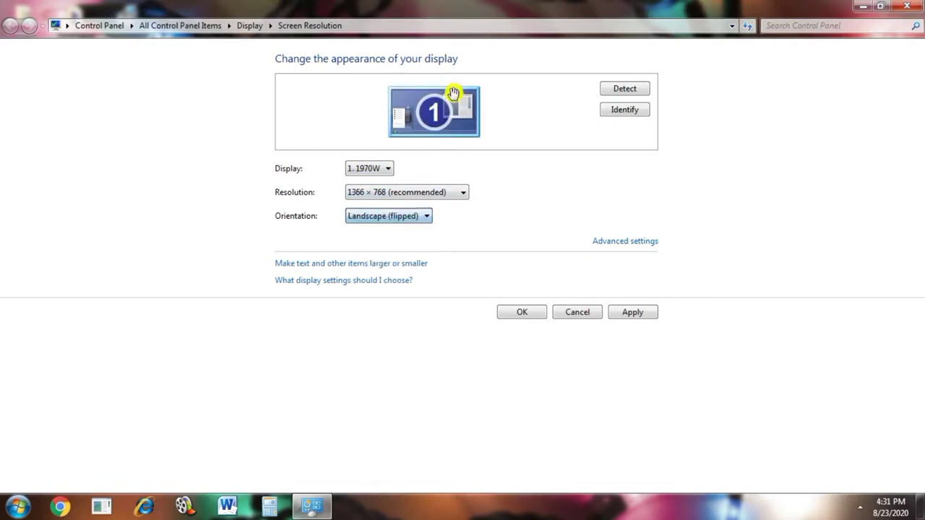
left_click(408, 216)
left_click(398, 261)
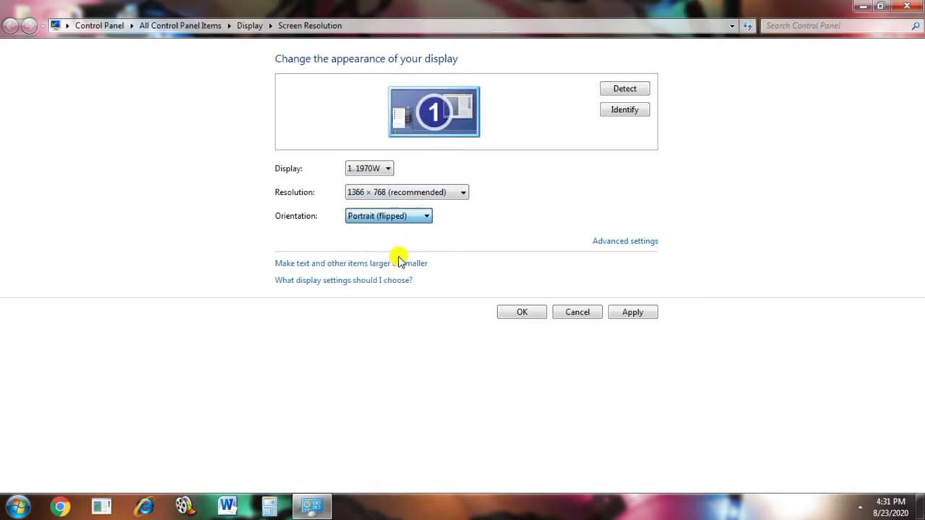
left_click(408, 221)
left_click(398, 231)
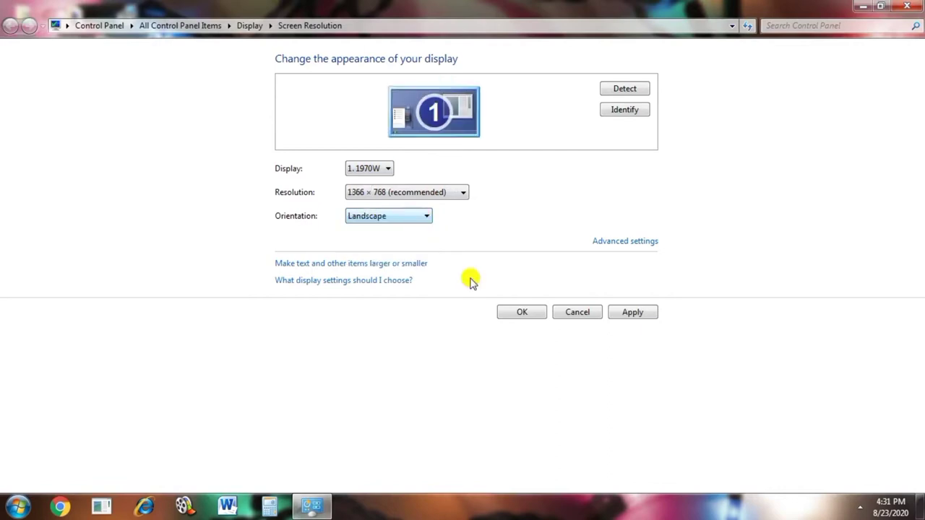
left_click(916, 5)
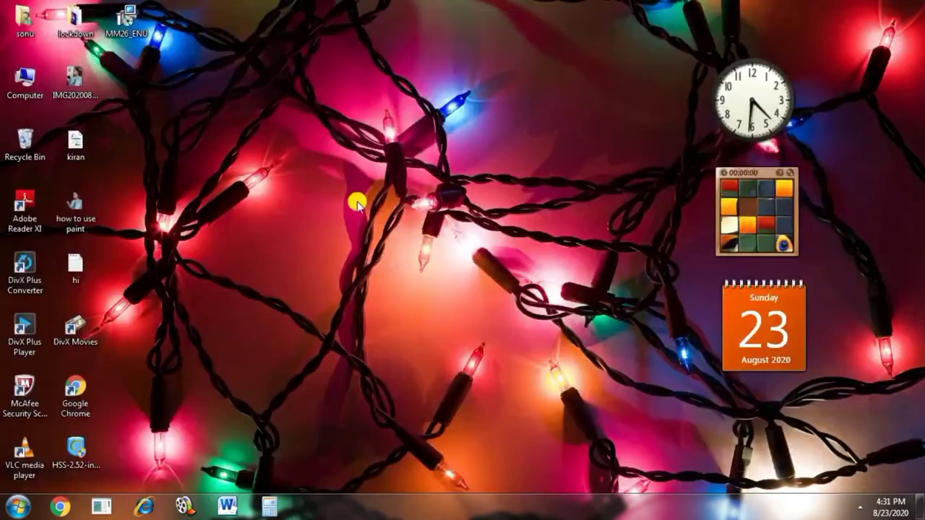
- Add the Feed Headlines gadget to the desktop beside the picture puzzle, and move the clock gadget slightly up and to the left
right_click(305, 108)
left_click(342, 266)
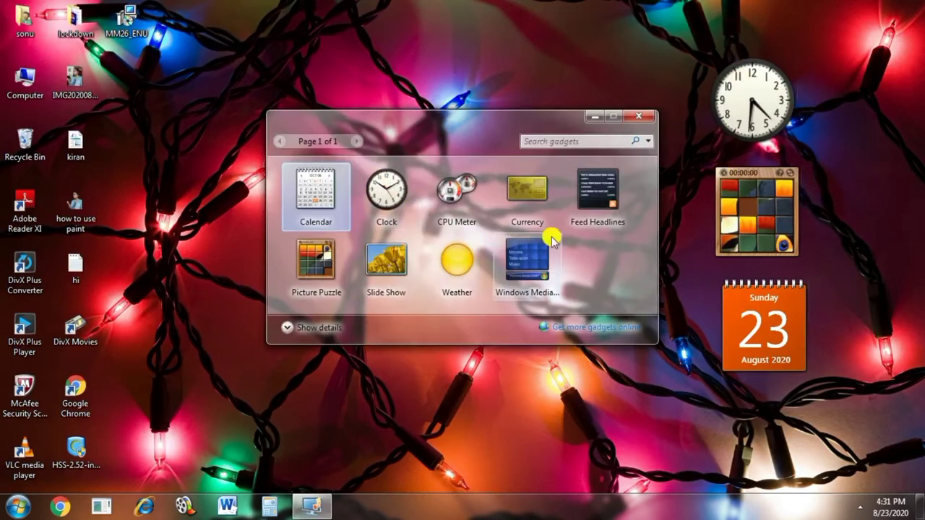
left_click_drag(583, 193, 856, 207)
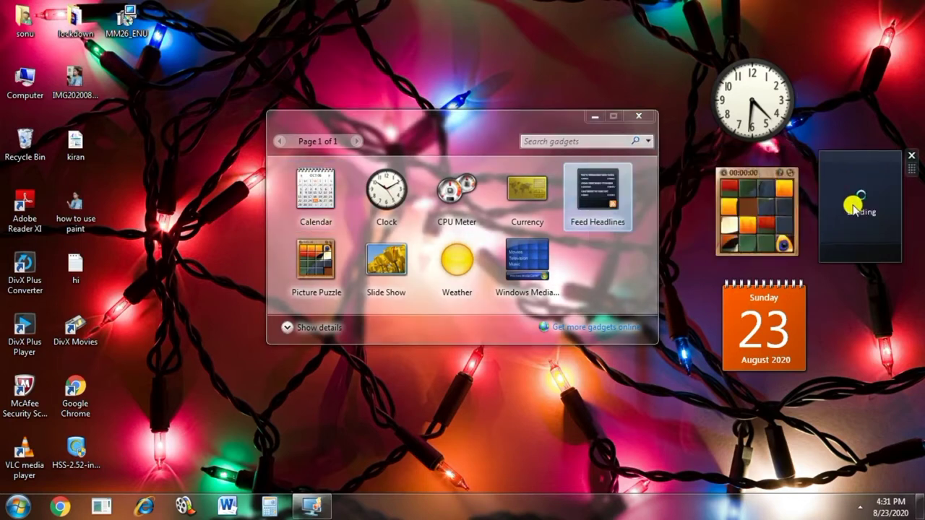
left_click_drag(746, 108, 730, 88)
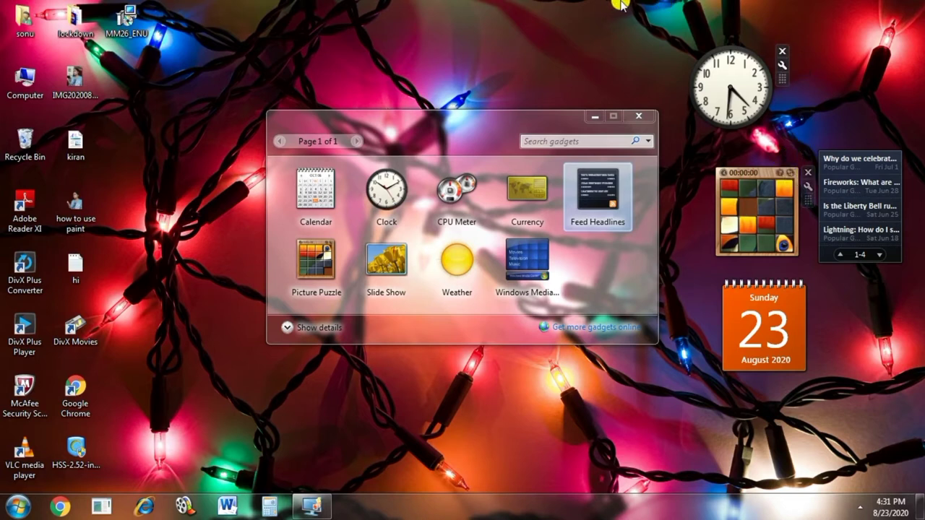
left_click(637, 117)
- Open the desktop personalization settings and browse the replacement icons offered for the Computer desktop icon, cancelling out of both dialogs
right_click(371, 128)
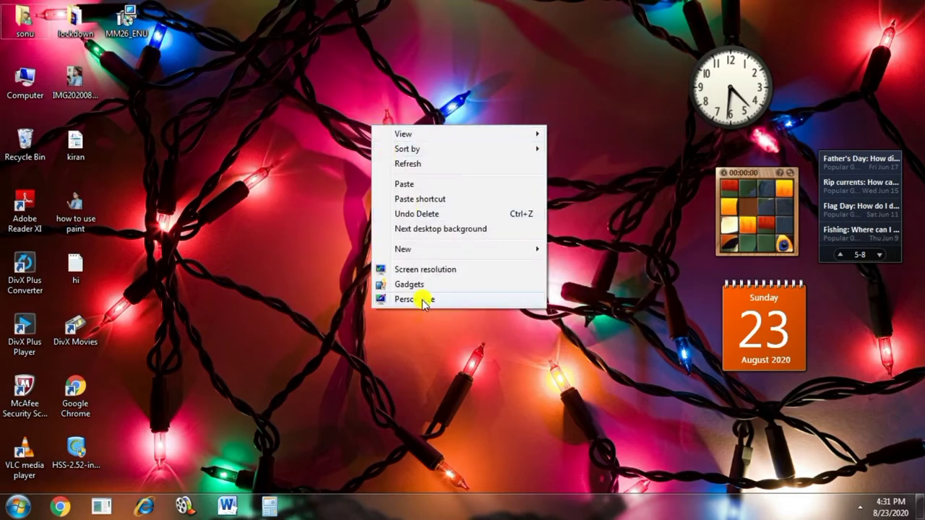
left_click(423, 299)
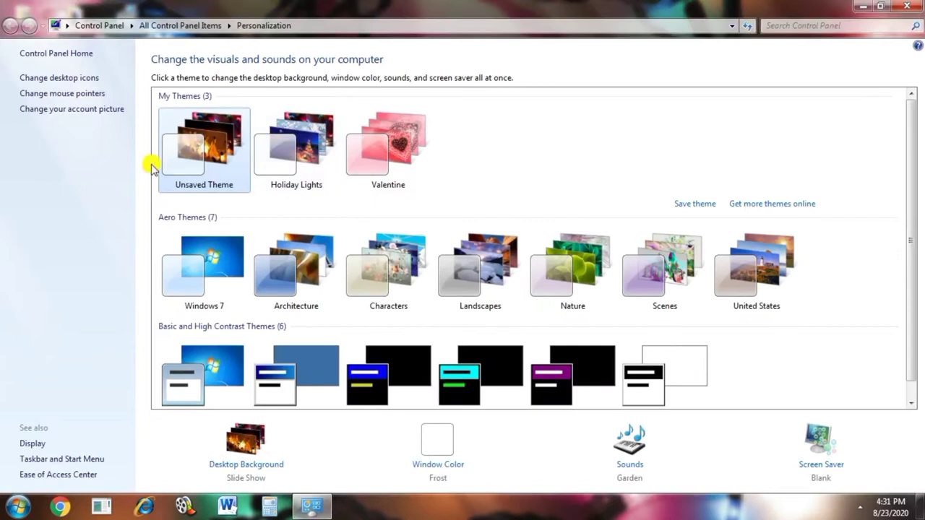
left_click(75, 80)
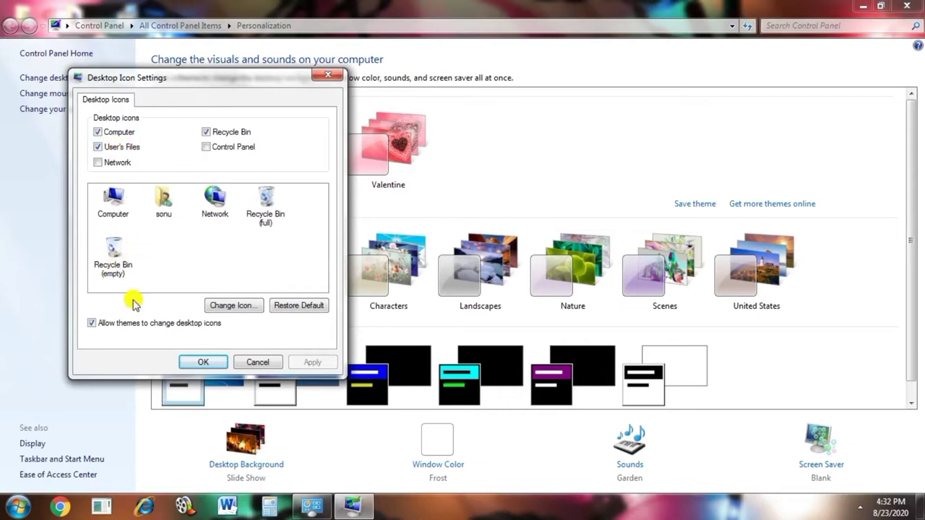
left_click(235, 305)
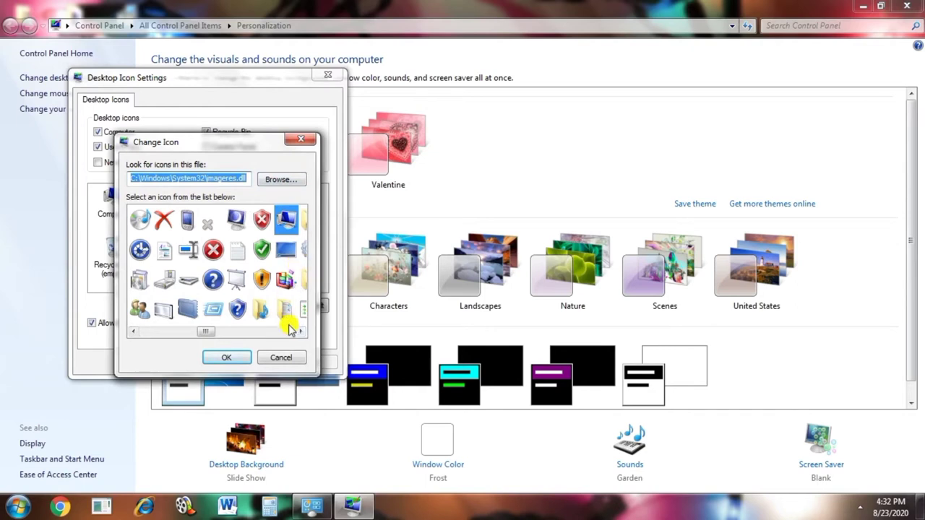
left_click_drag(216, 330, 304, 351)
left_click(280, 357)
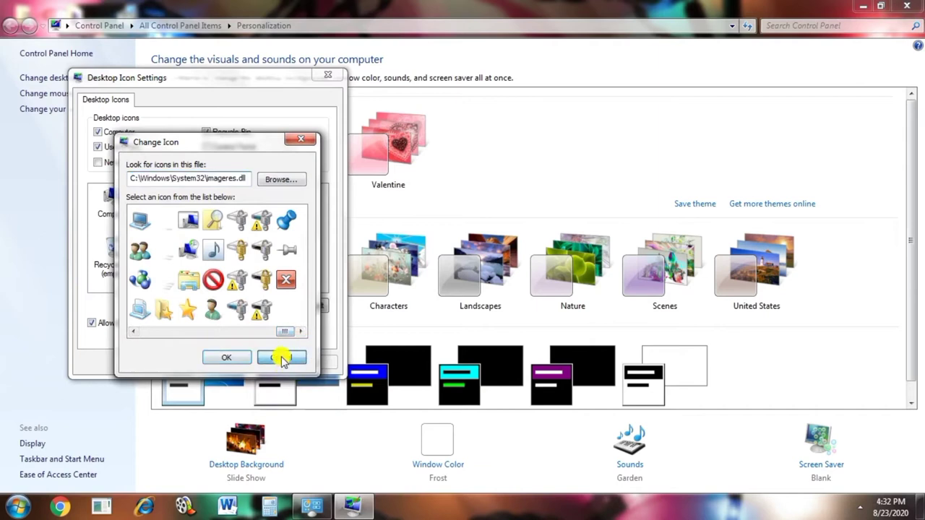
left_click(260, 362)
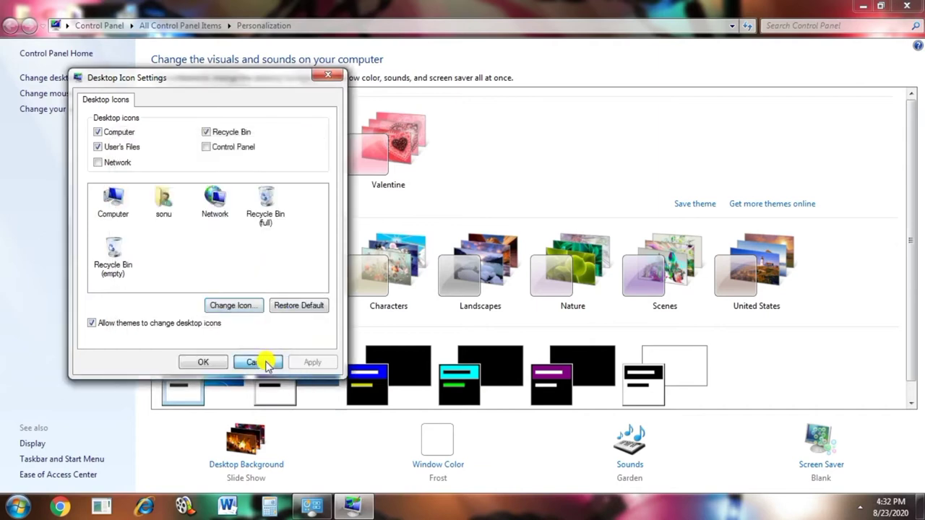
- Open the mouse pointer settings and look through the customizable pointers and the cursor files in the Cursors folder
left_click(80, 95)
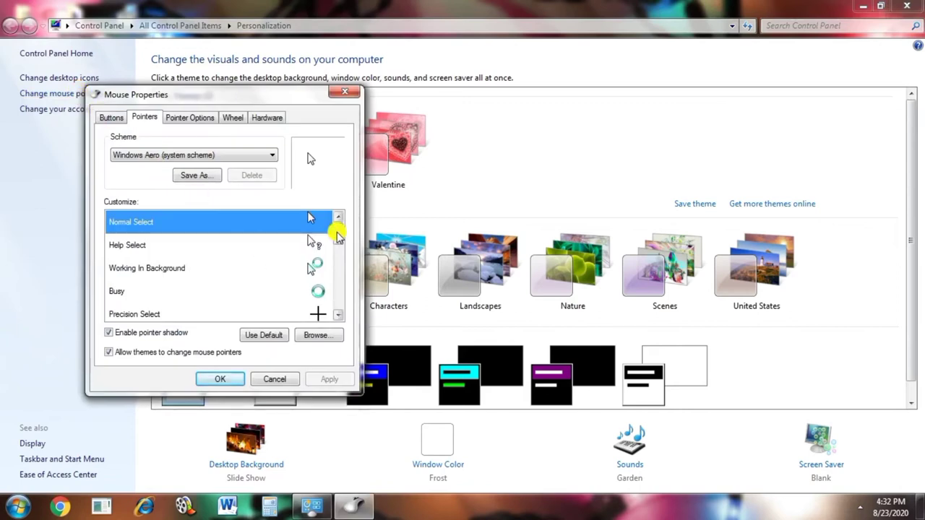
left_click_drag(337, 239, 339, 313)
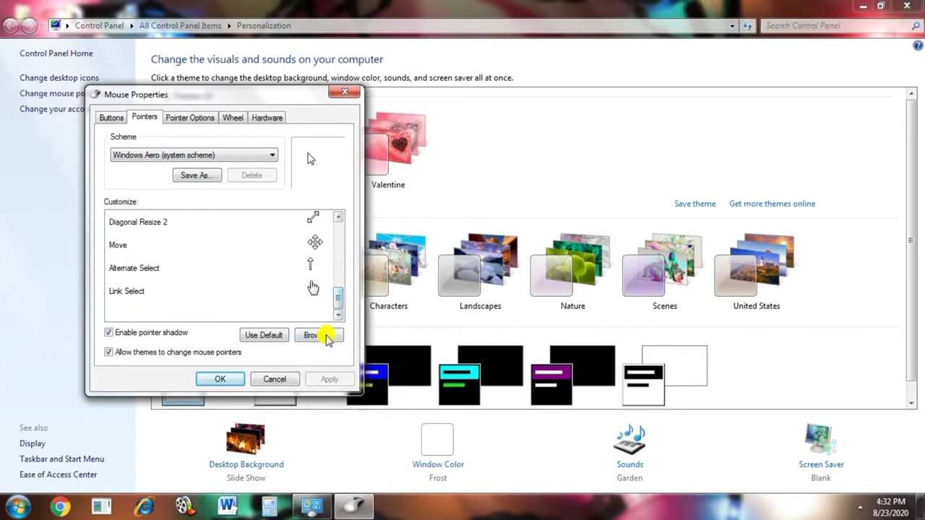
left_click(321, 337)
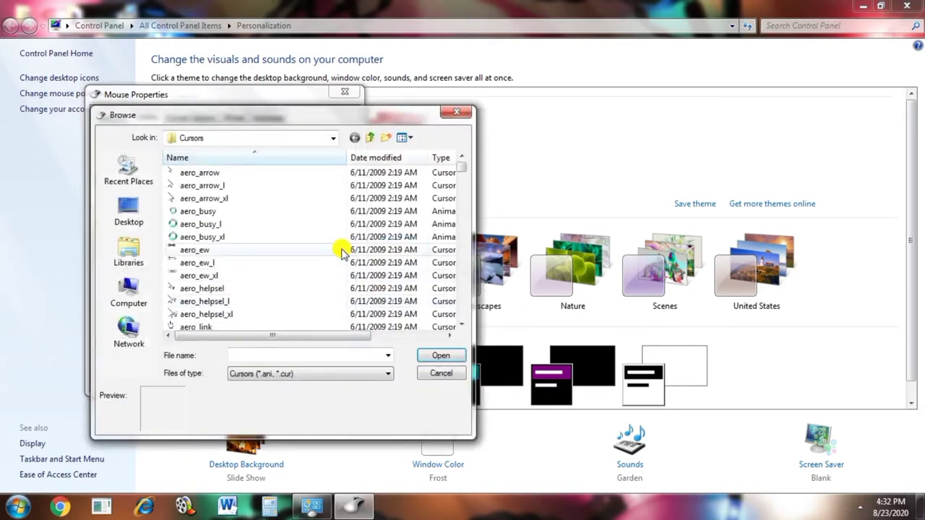
left_click_drag(464, 166, 463, 324)
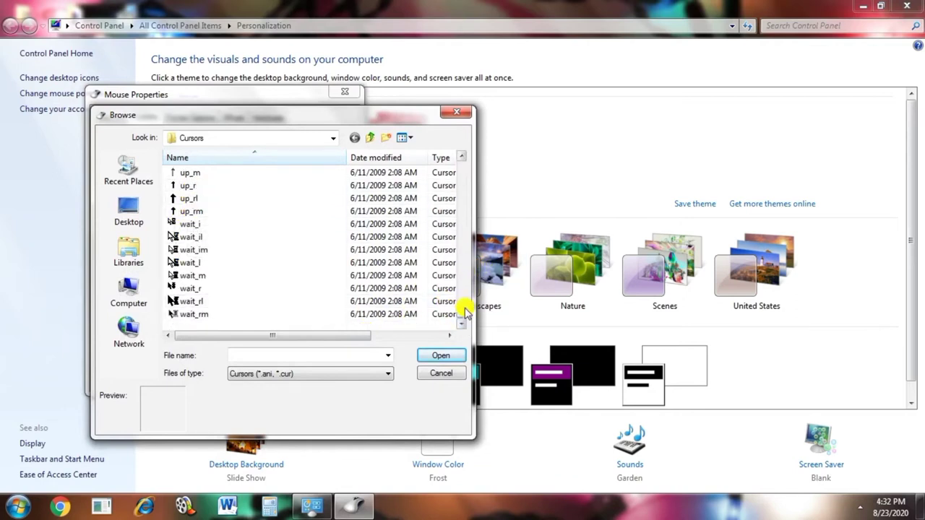
left_click_drag(464, 316, 475, 149)
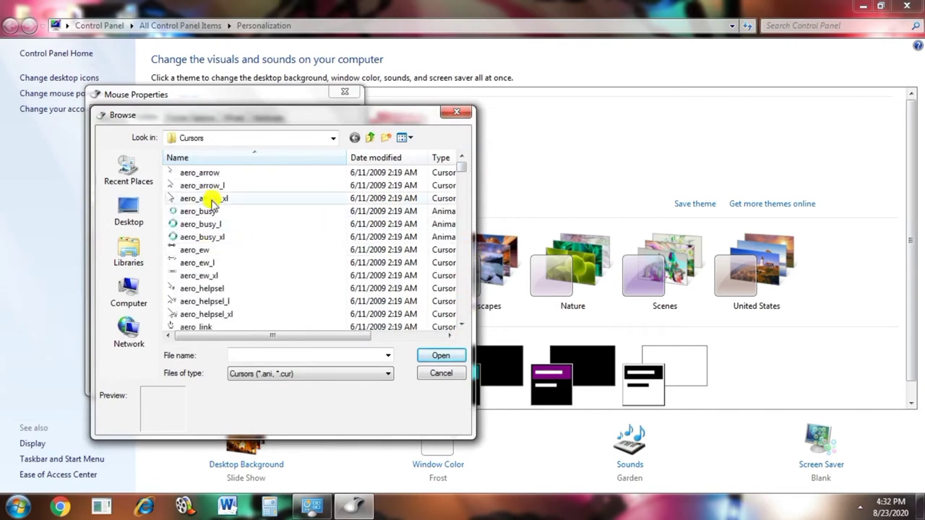
left_click(441, 372)
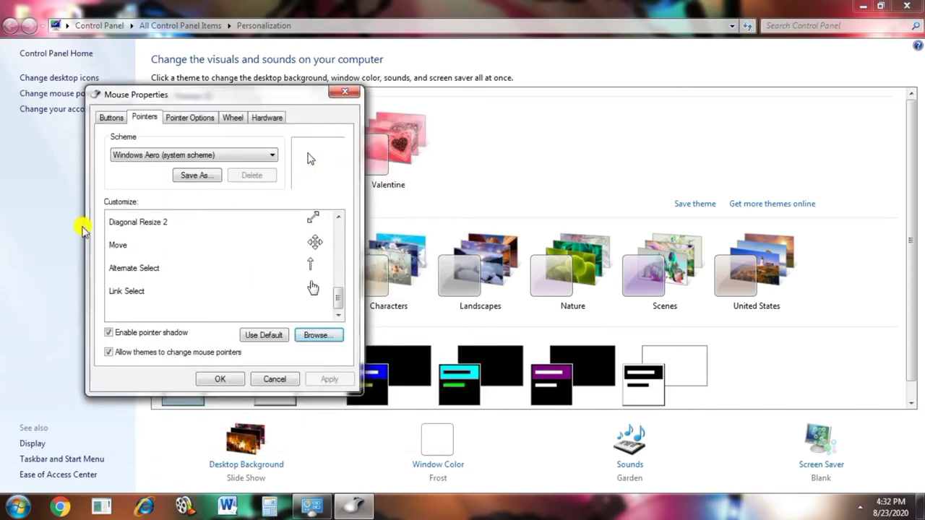
- Try the mouse pointer speed at its fastest setting and at slower settings
left_click(191, 117)
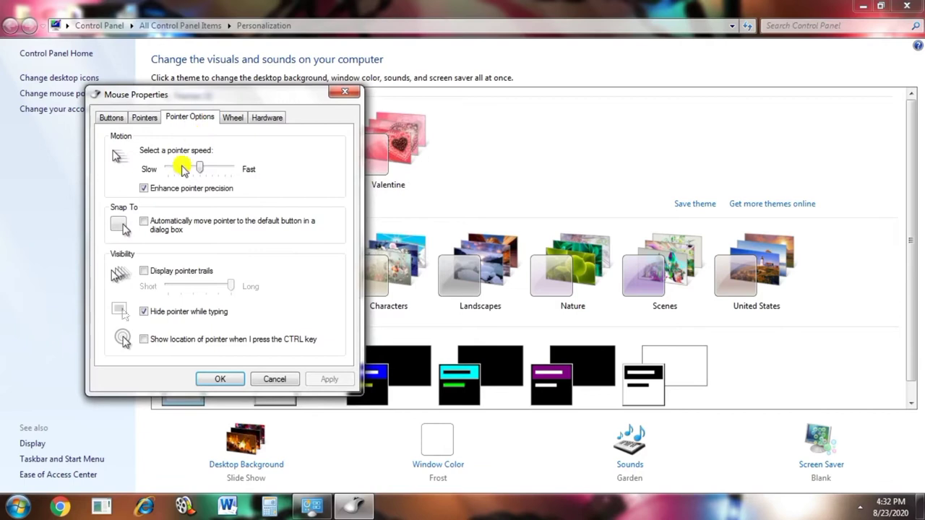
left_click_drag(200, 171, 232, 174)
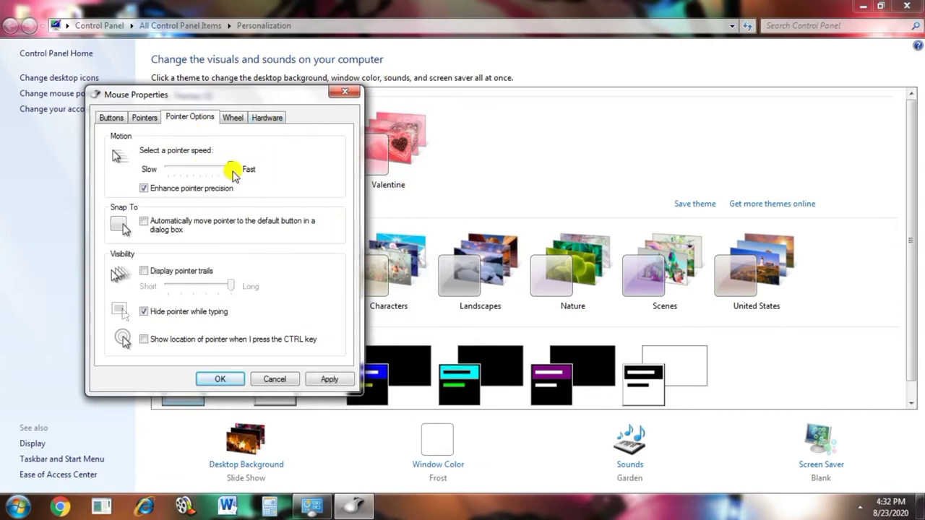
left_click_drag(231, 172, 186, 177)
left_click_drag(200, 170, 156, 177)
- Review the mouse's wheel, hardware and button settings, and close the mouse properties without applying anything
left_click(227, 119)
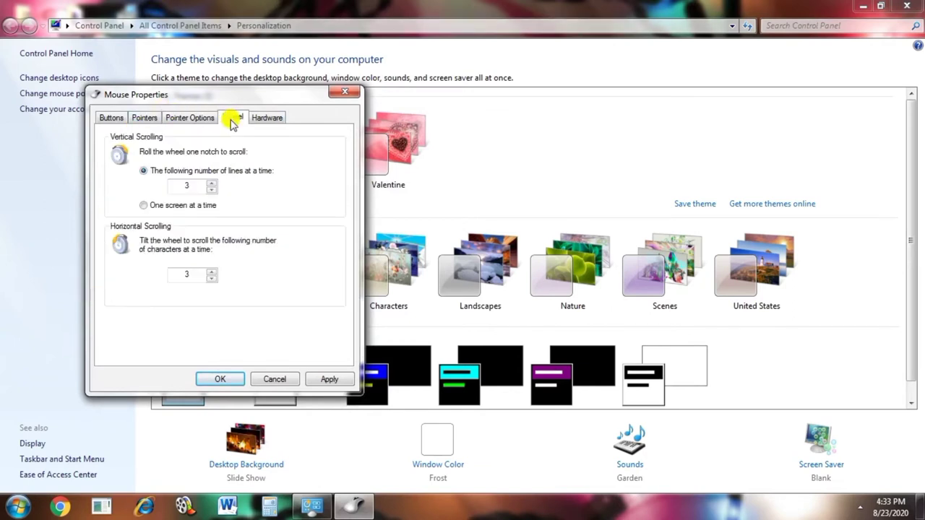
left_click(269, 118)
left_click(110, 118)
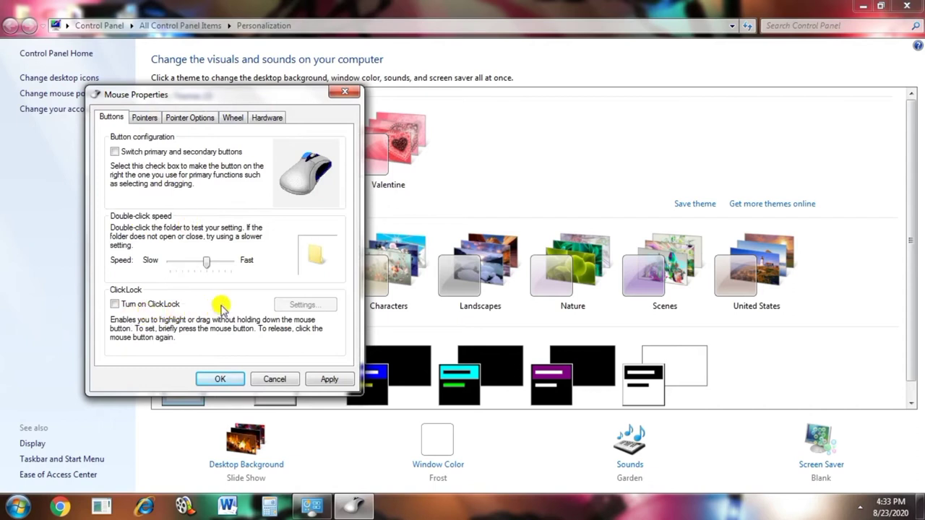
left_click(345, 93)
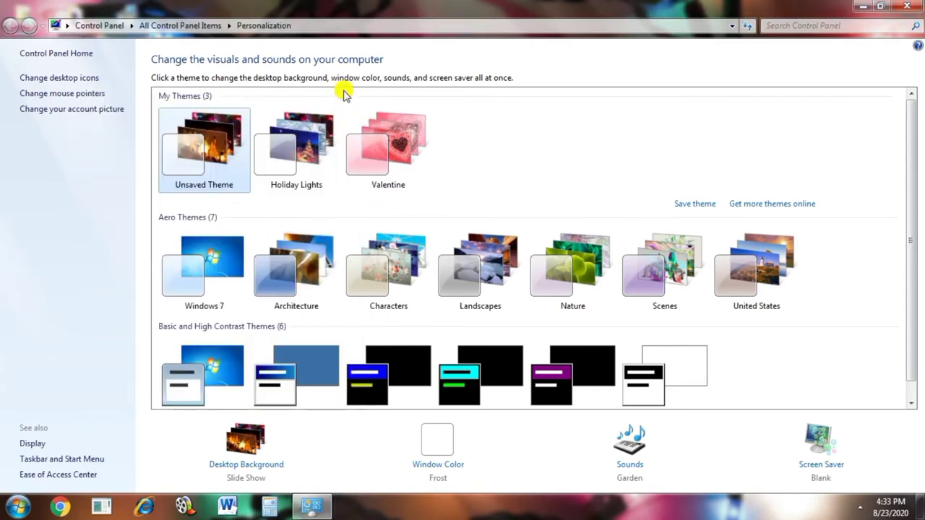
- Change the account picture to the white lucky cat and check how it shows in the Start menu
left_click(123, 115)
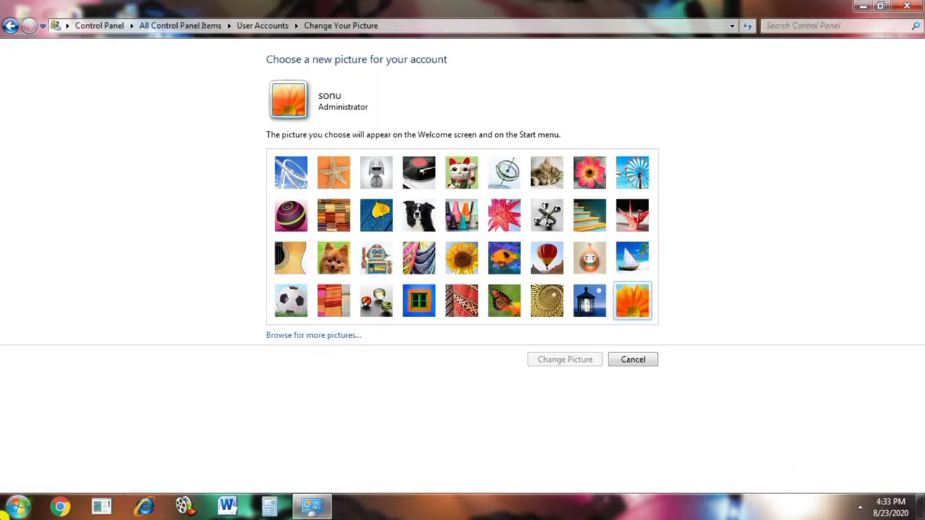
left_click(16, 507)
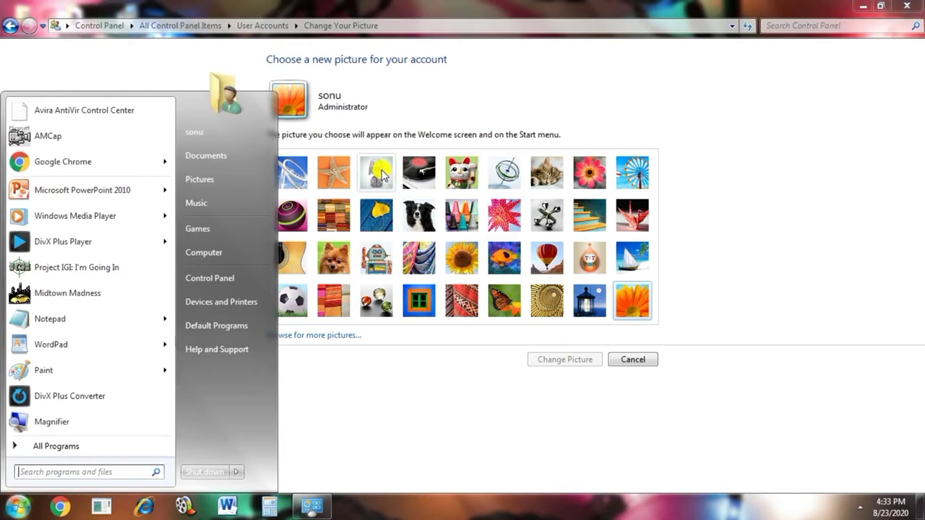
left_click(458, 171)
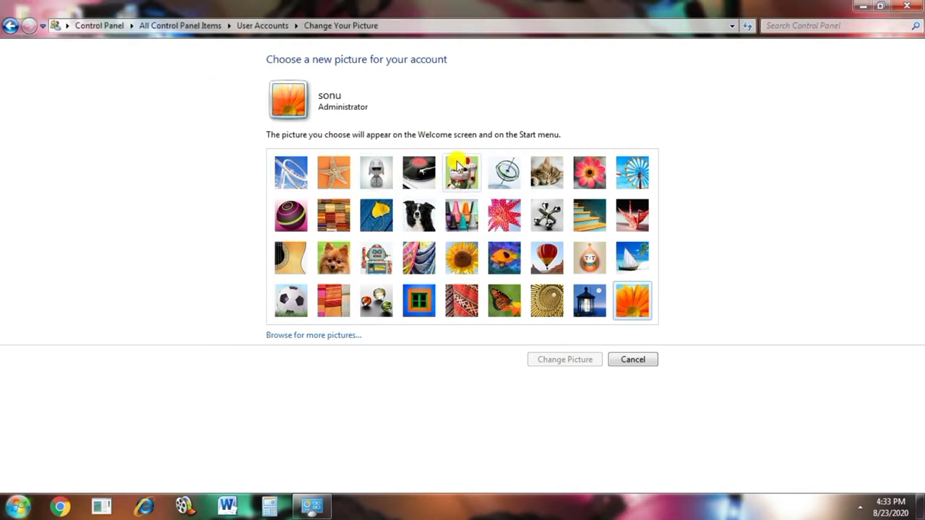
left_click(458, 169)
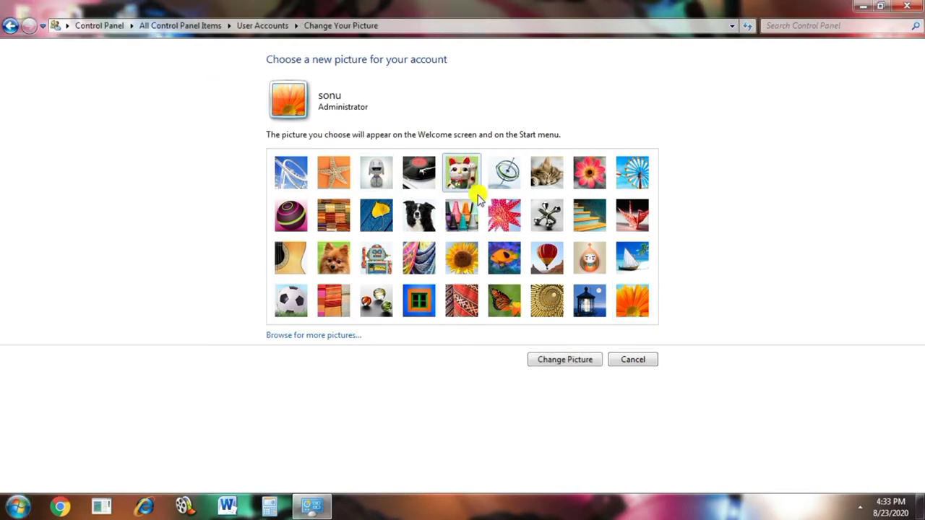
left_click(567, 360)
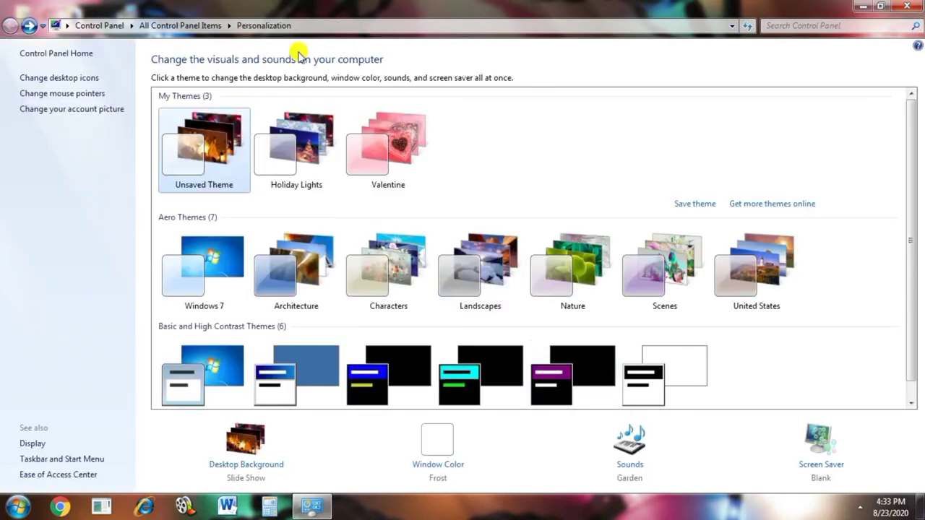
left_click(18, 505)
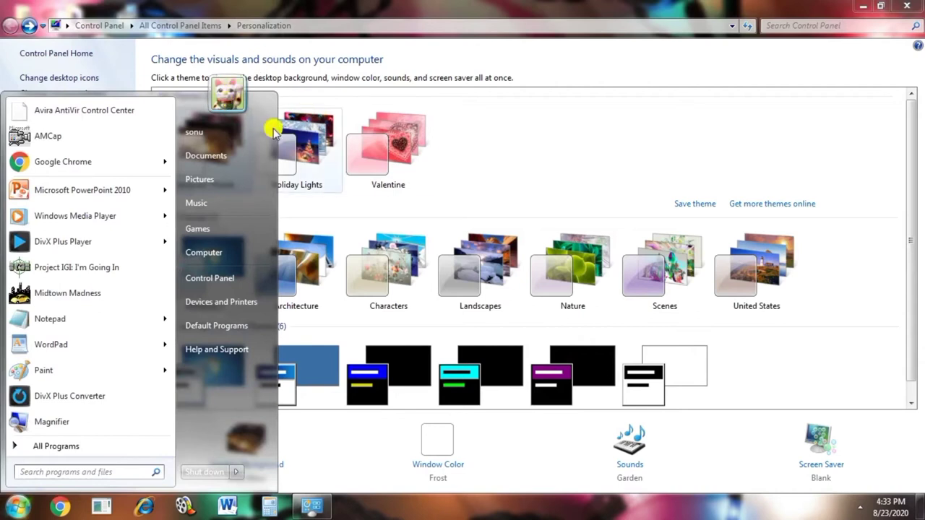
left_click(488, 153)
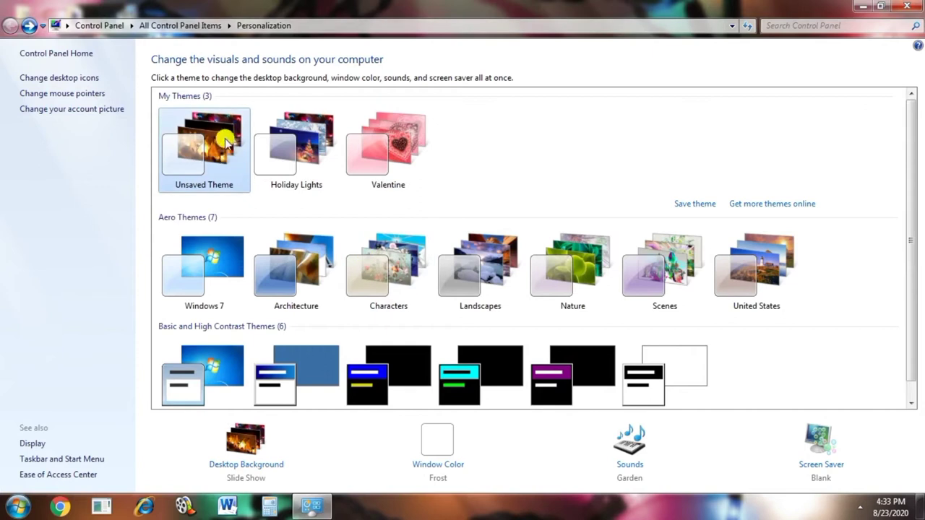
- Browse the desktop background sources: Windows Desktop Backgrounds, Pictures Library, Solid Colors, and the Holiday Lights and Valentine theme pictures
left_click(267, 464)
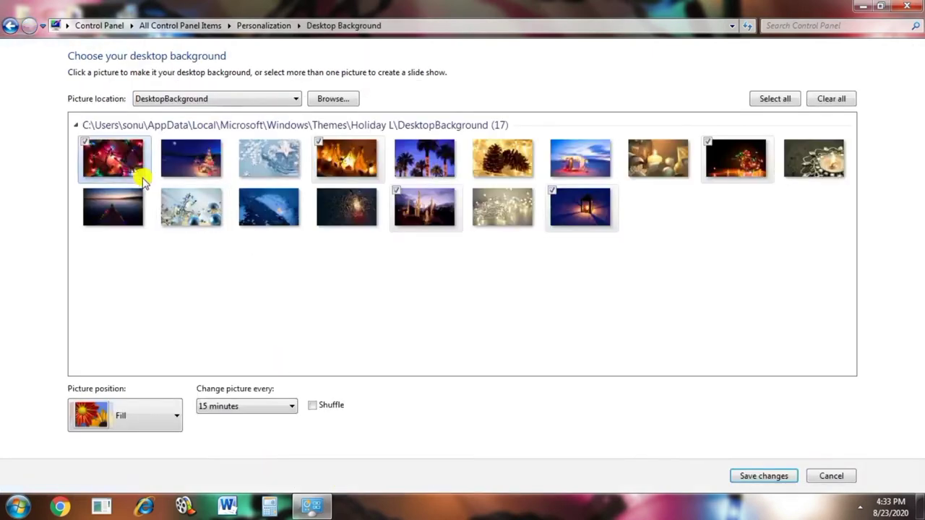
left_click(248, 99)
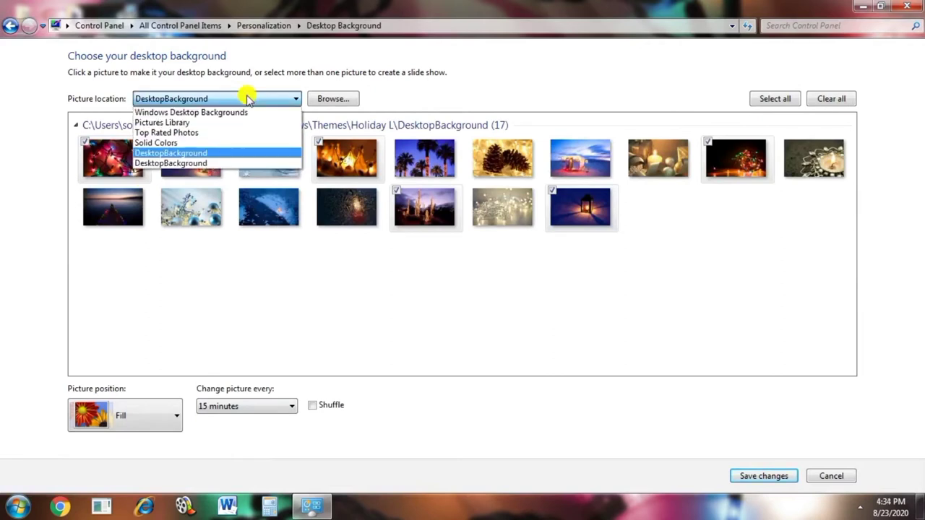
left_click(222, 113)
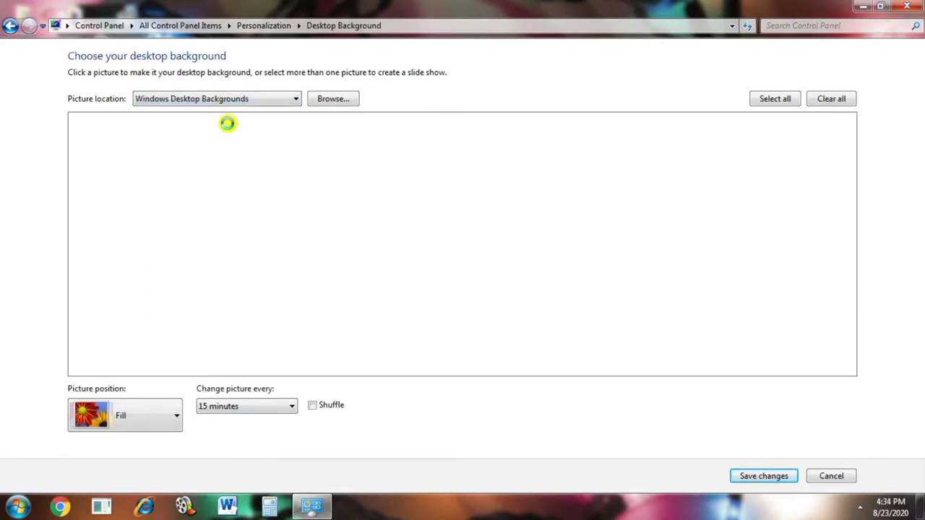
left_click(256, 98)
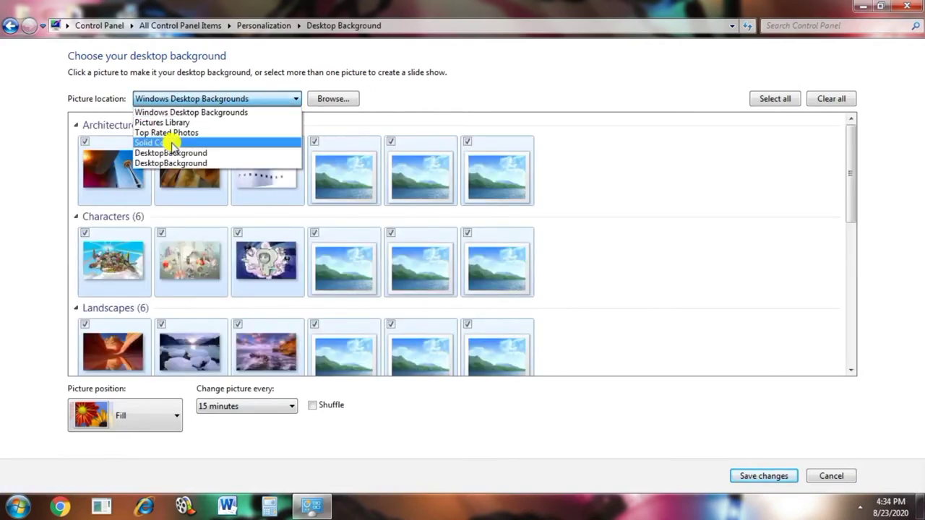
left_click(179, 123)
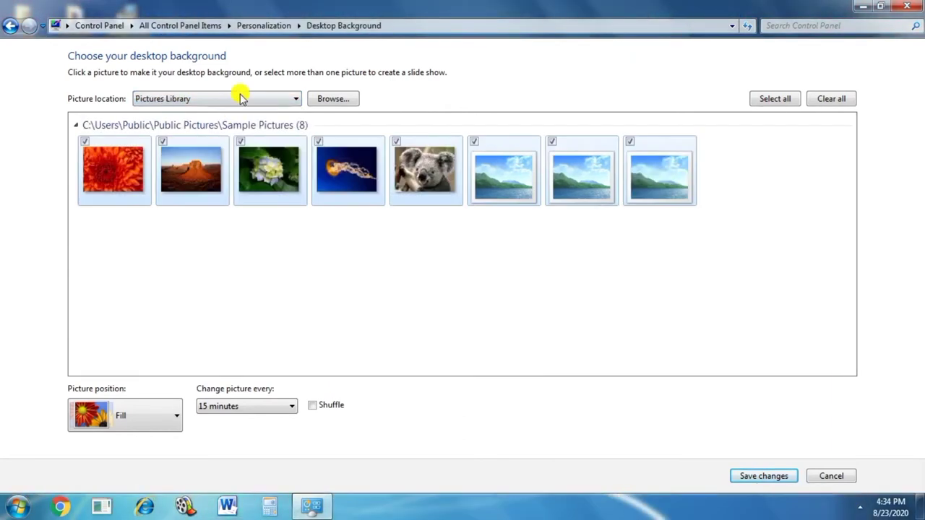
left_click(245, 101)
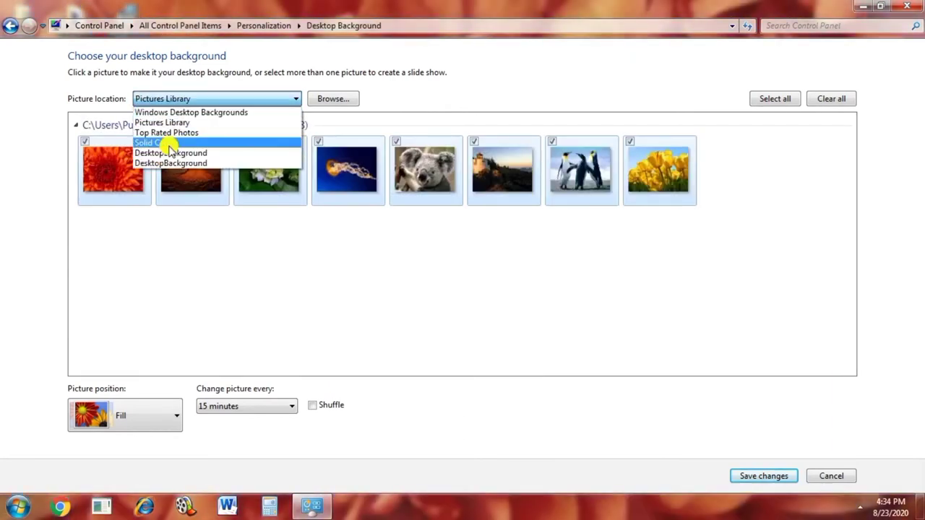
left_click(169, 142)
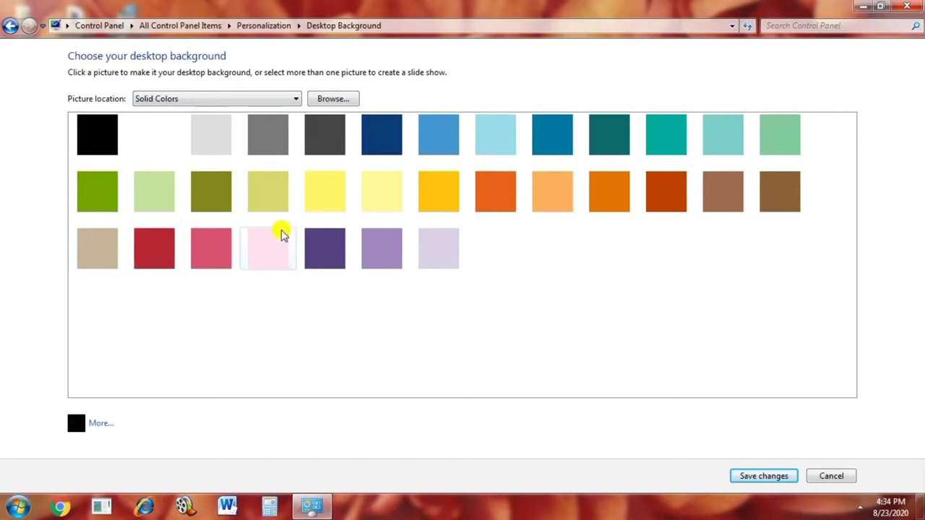
left_click(217, 98)
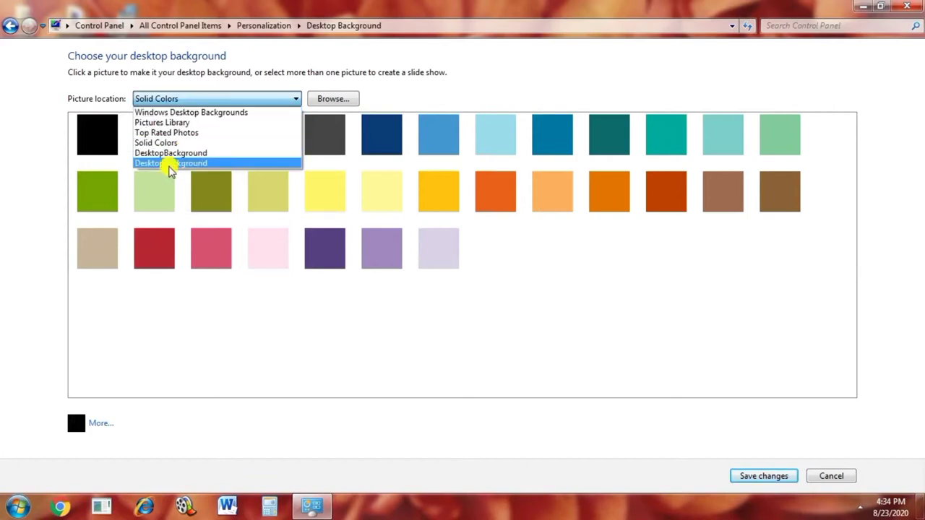
left_click(172, 153)
left_click(220, 99)
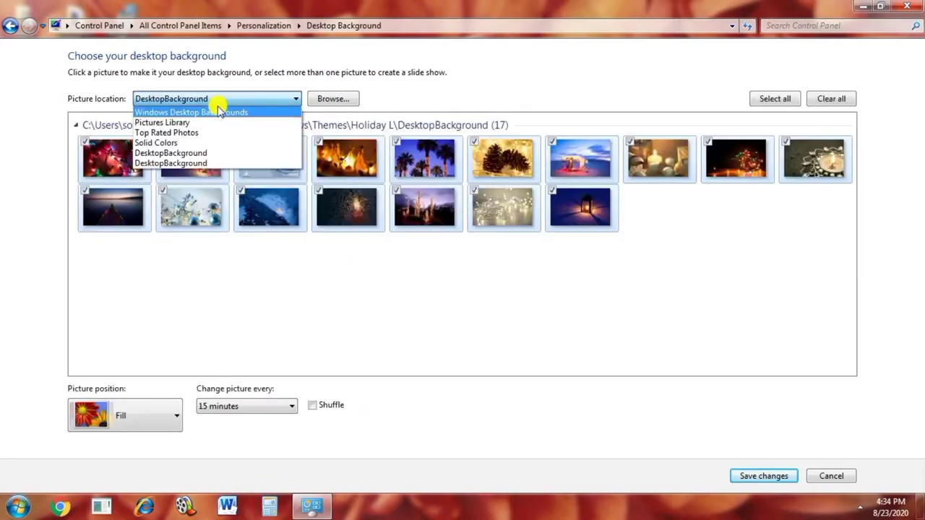
left_click(203, 164)
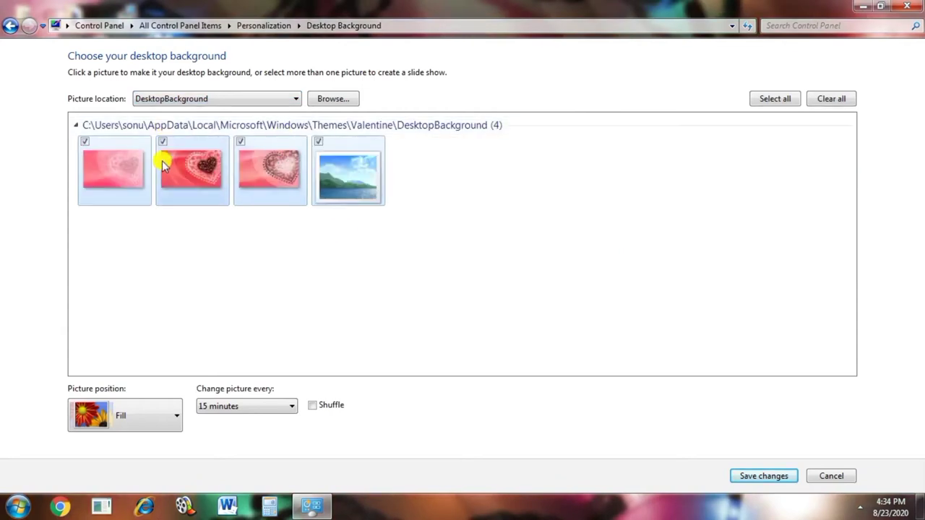
- Look through the picture change intervals and picture position options, and cancel the desktop background changes
left_click(275, 406)
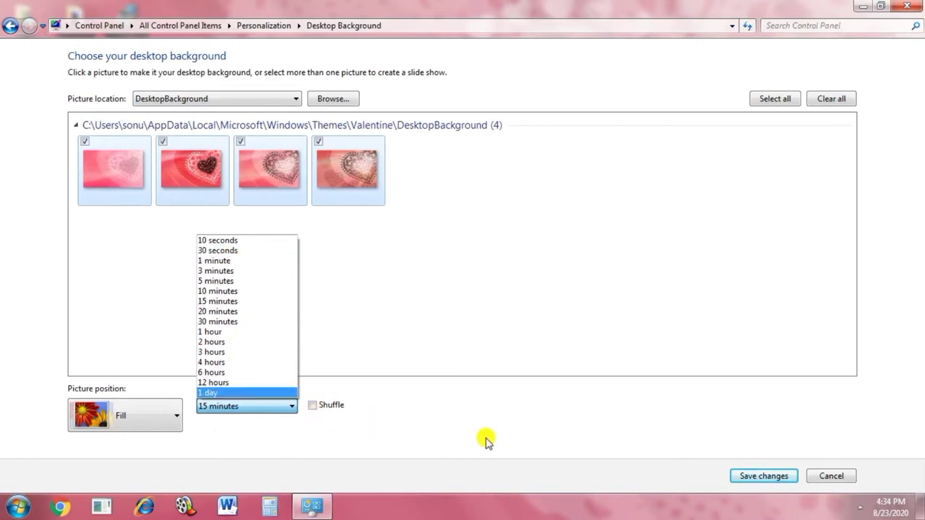
left_click(148, 421)
left_click(150, 420)
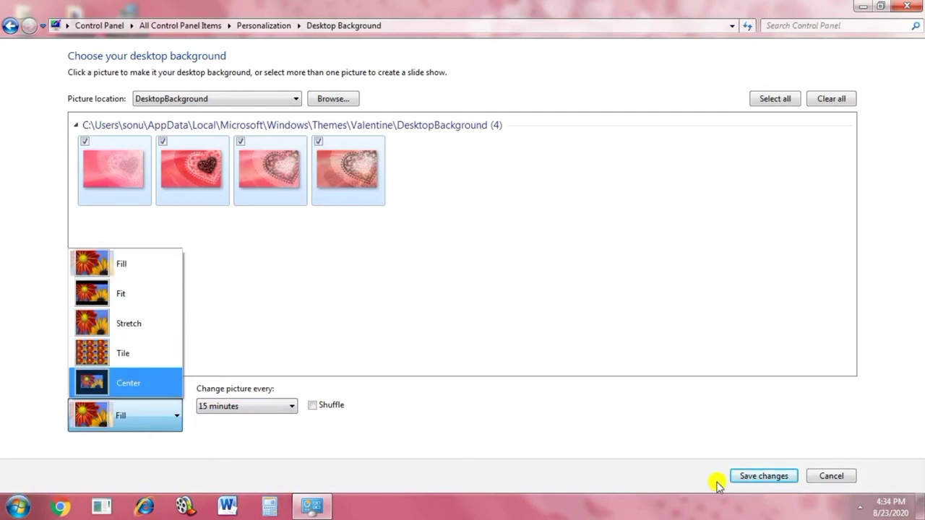
left_click(828, 478)
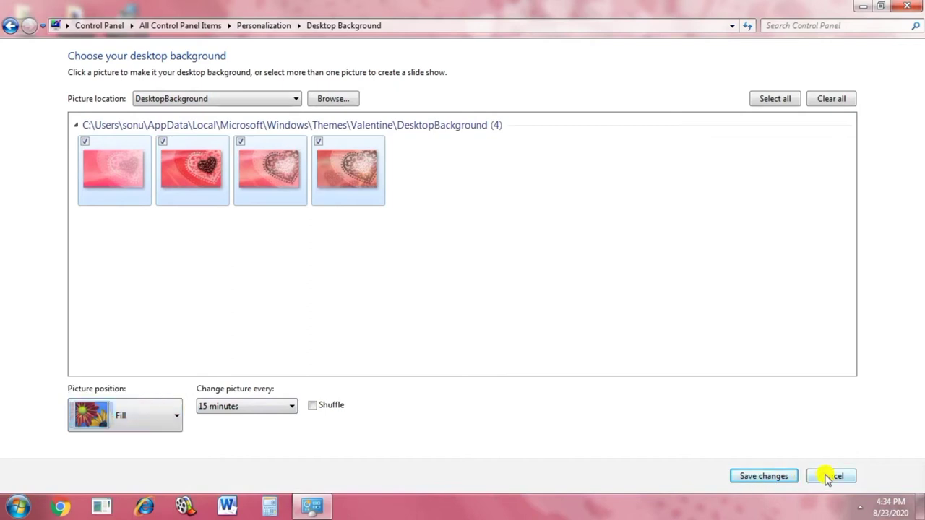
left_click(828, 478)
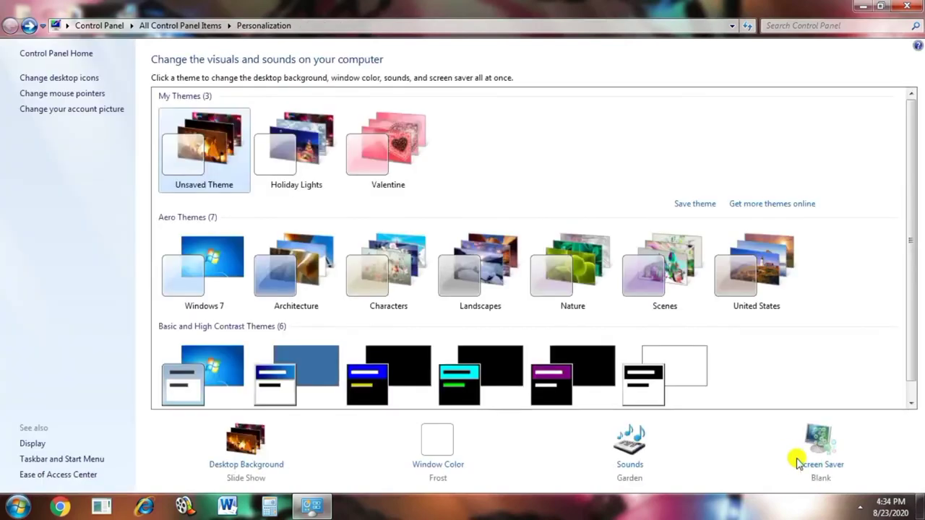
- Open the window color settings and try the blue, Sea, Leaf, Violet and Fuchsia colors on the window borders
left_click(440, 464)
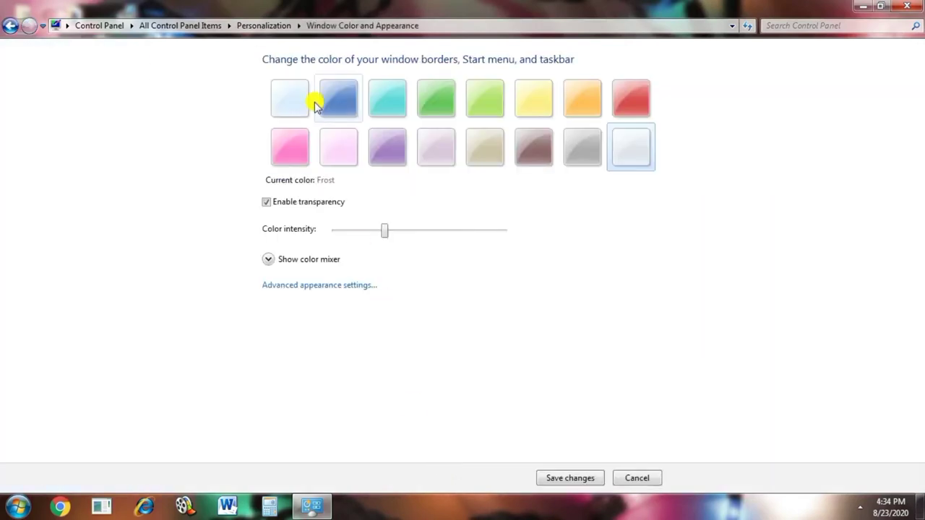
left_click(337, 100)
left_click(379, 100)
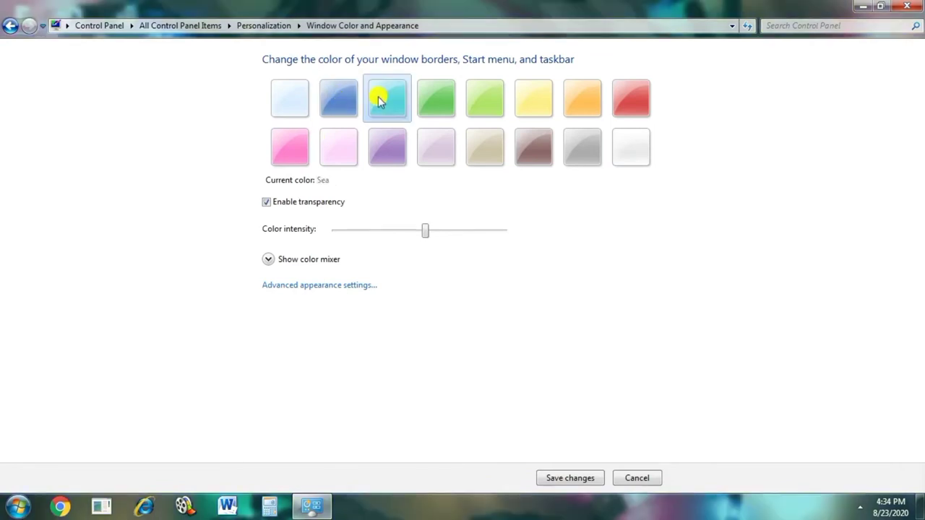
left_click(435, 96)
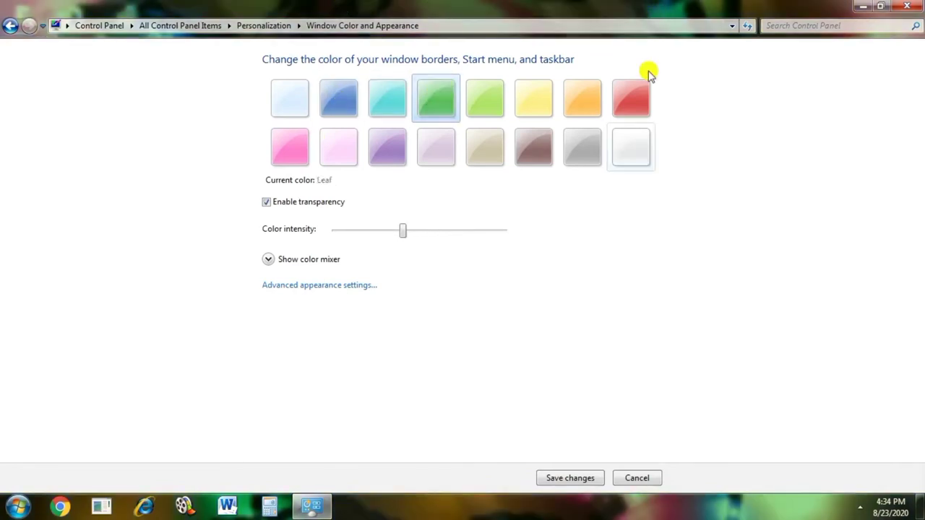
left_click(396, 146)
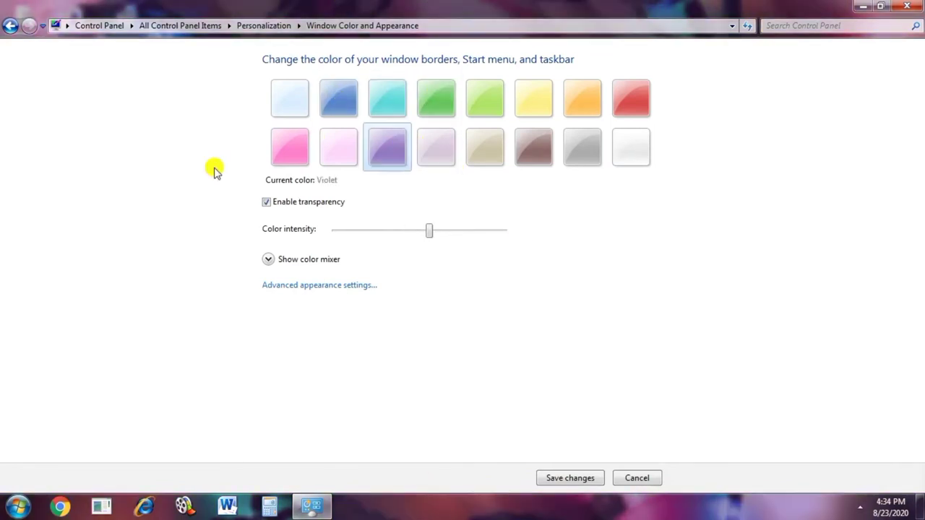
left_click(289, 150)
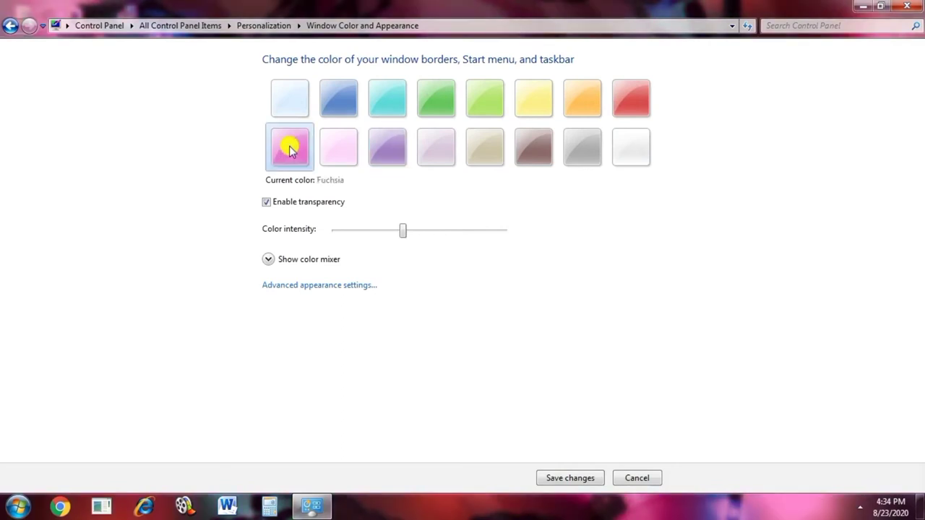
- Try more window colors, including Sun, Chocolate, Taupe and Lavender, adjust the color intensity slightly, and cancel the changes
left_click(620, 99)
left_click(535, 99)
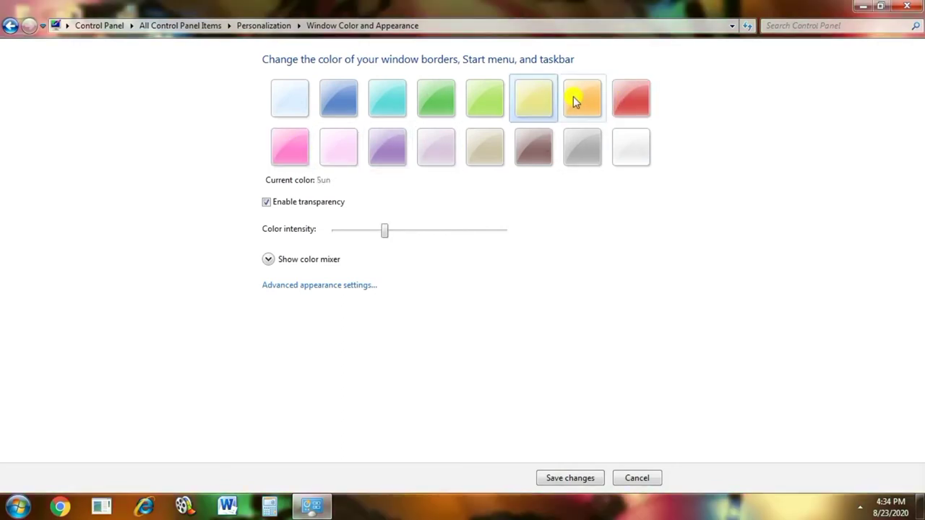
left_click(576, 101)
left_click(498, 96)
left_click(530, 151)
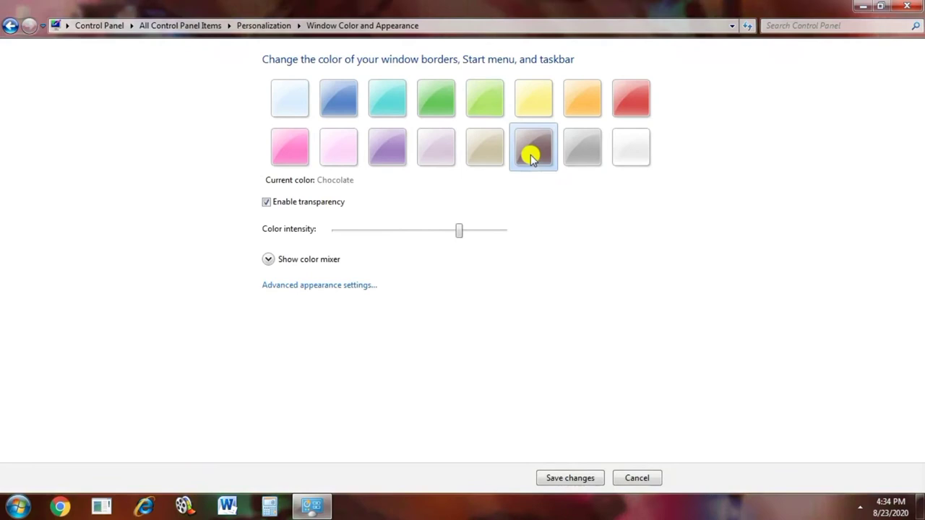
left_click(567, 156)
left_click(614, 159)
left_click(482, 157)
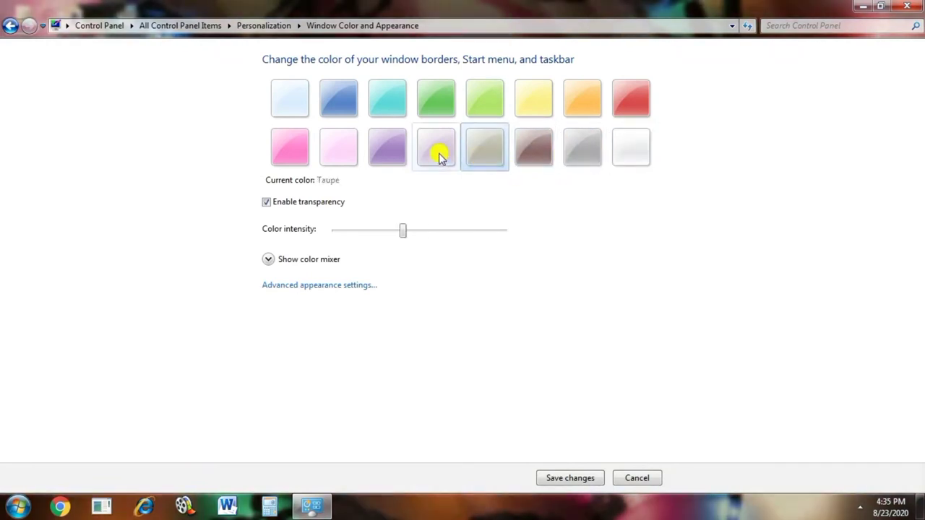
left_click(439, 156)
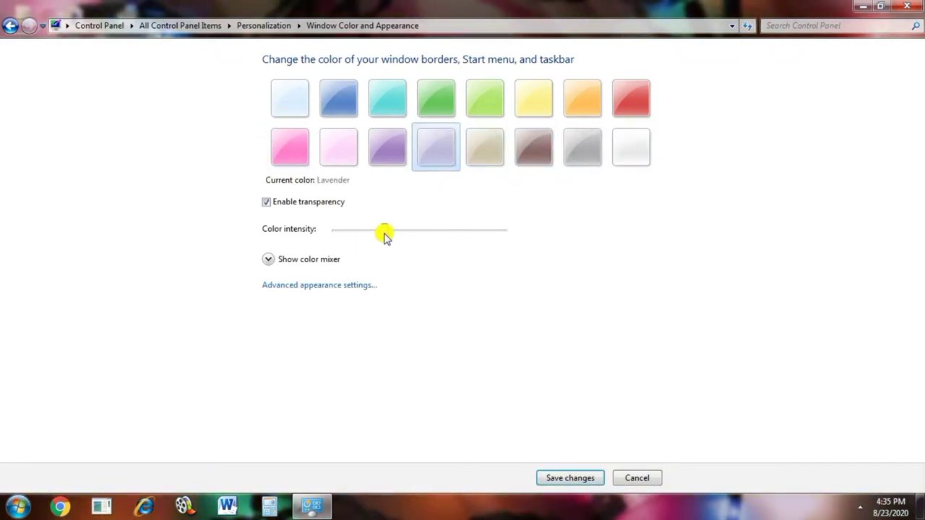
mouse_move(385, 236)
left_mouse_down()
mouse_move(471, 233)
mouse_move(541, 246)
mouse_move(393, 241)
left_mouse_up()
left_click(654, 475)
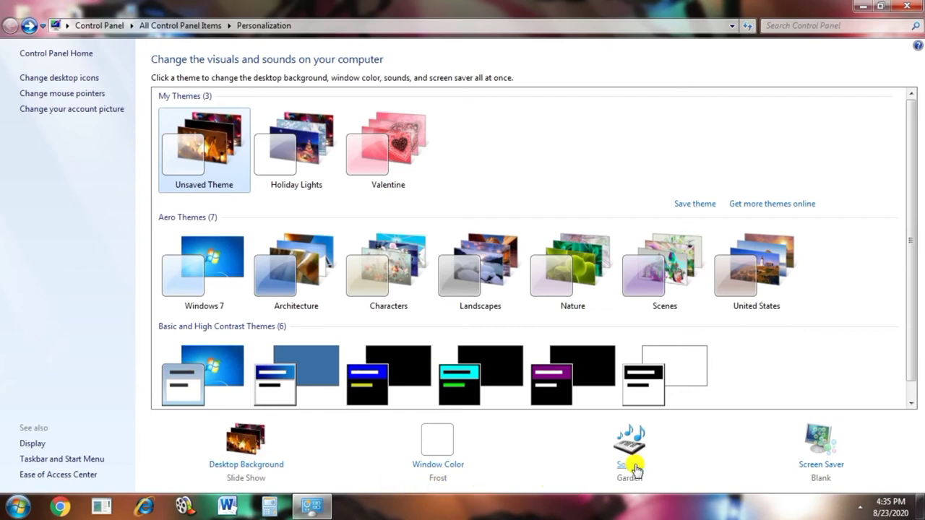
- Open the sound settings and look through the Windows program events, including Critical Stop and Close Program
left_click(635, 469)
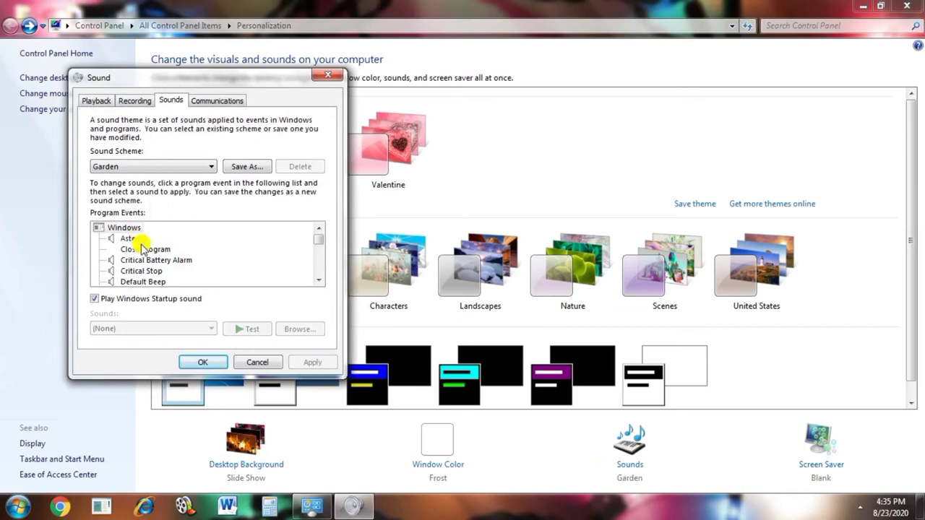
left_click(143, 249)
left_click(145, 270)
left_click(148, 280)
left_click(149, 260)
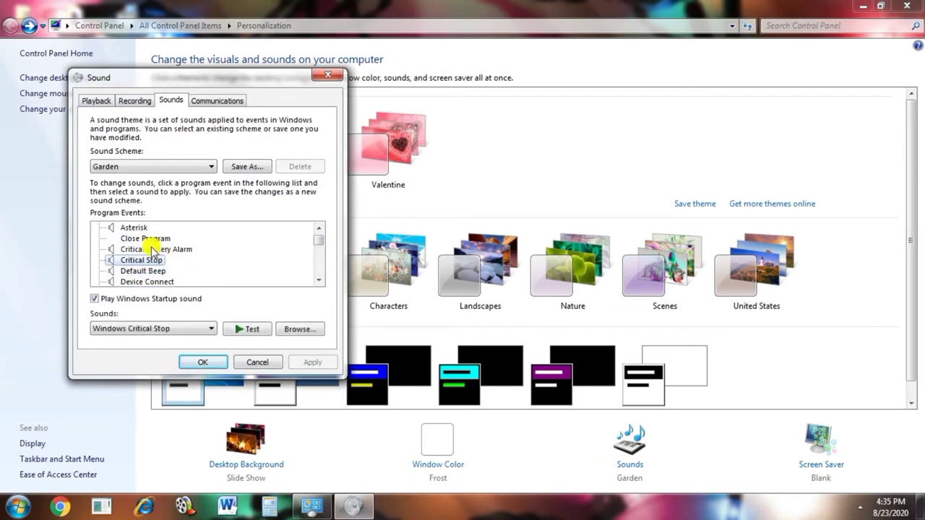
left_click(148, 239)
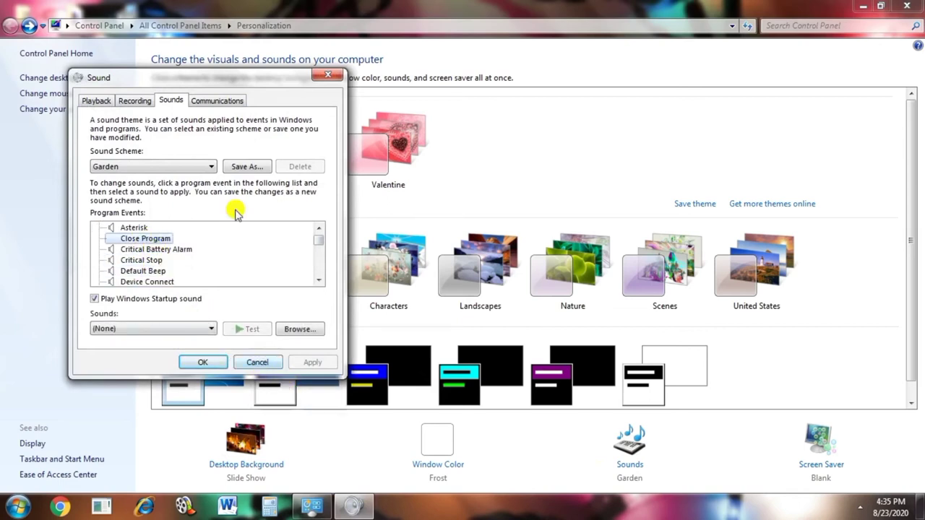
- View the recording devices, playback devices and communications sound options, and close the sound settings
left_click(134, 105)
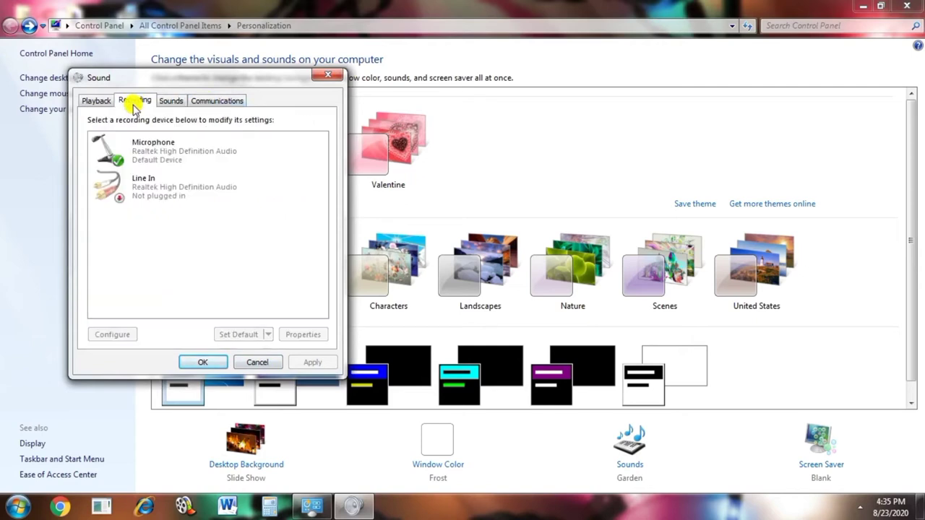
left_click(90, 101)
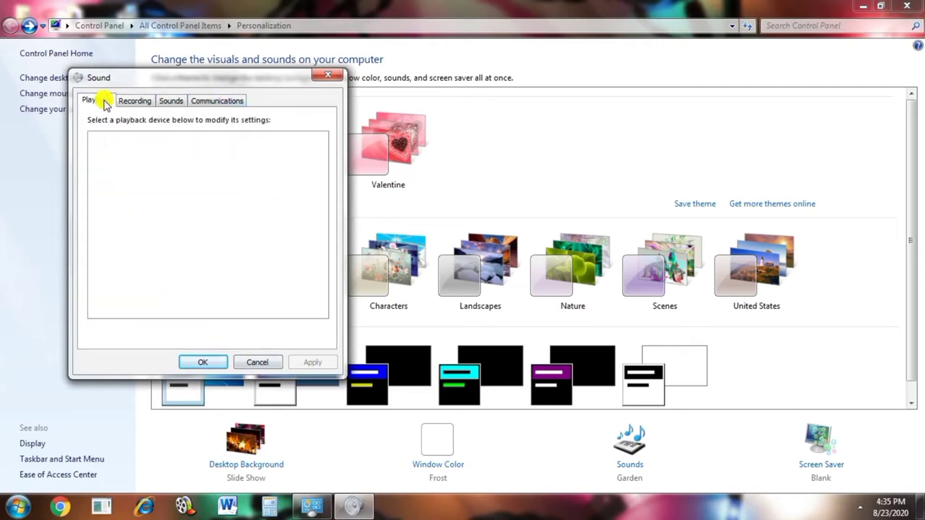
left_click(209, 101)
left_click(335, 76)
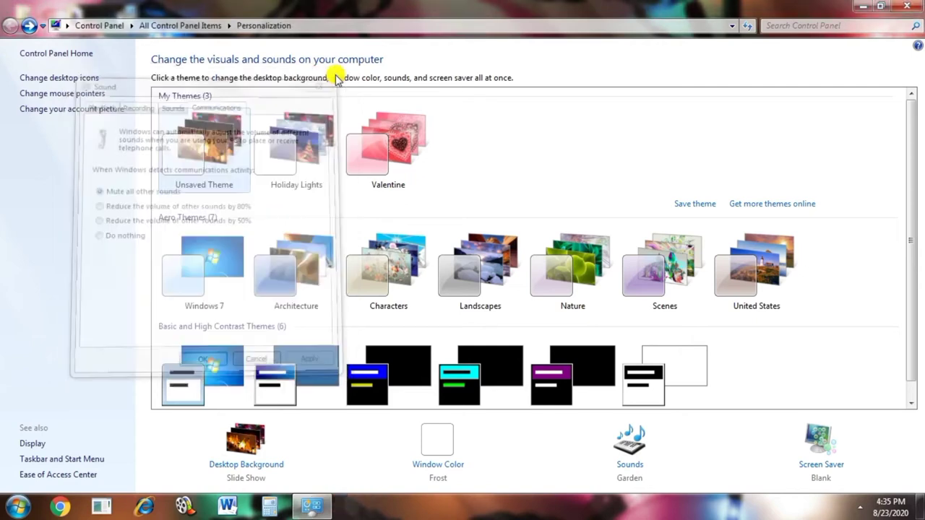
- Open the screen saver settings, choose the 3D Text screen saver and preview it
left_click(820, 464)
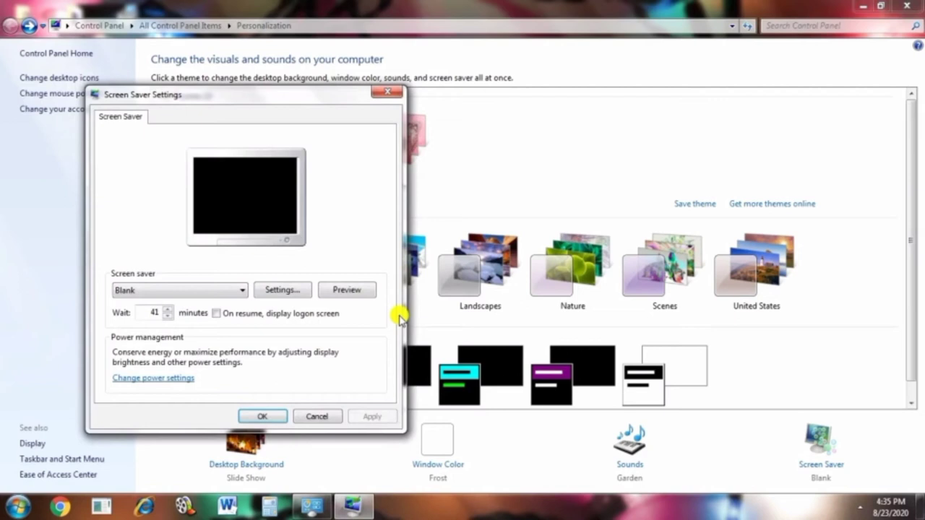
left_click(209, 290)
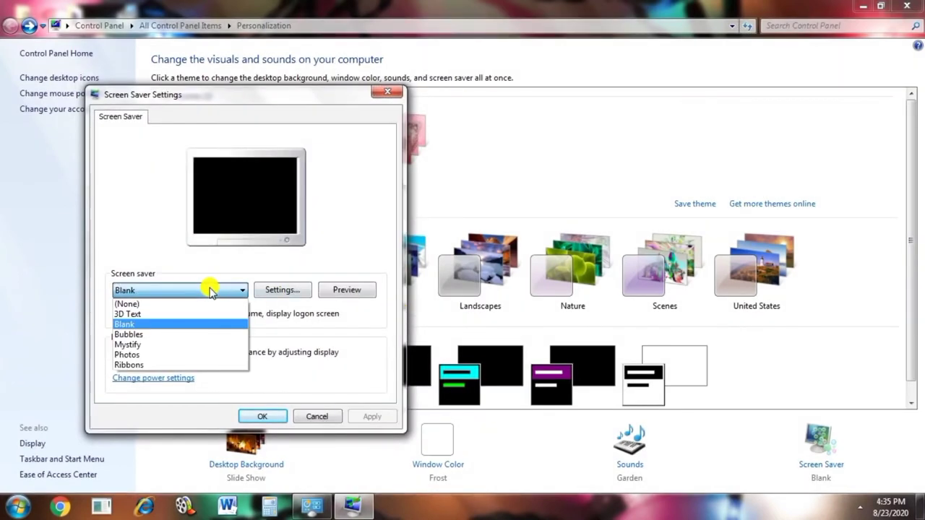
left_click(136, 316)
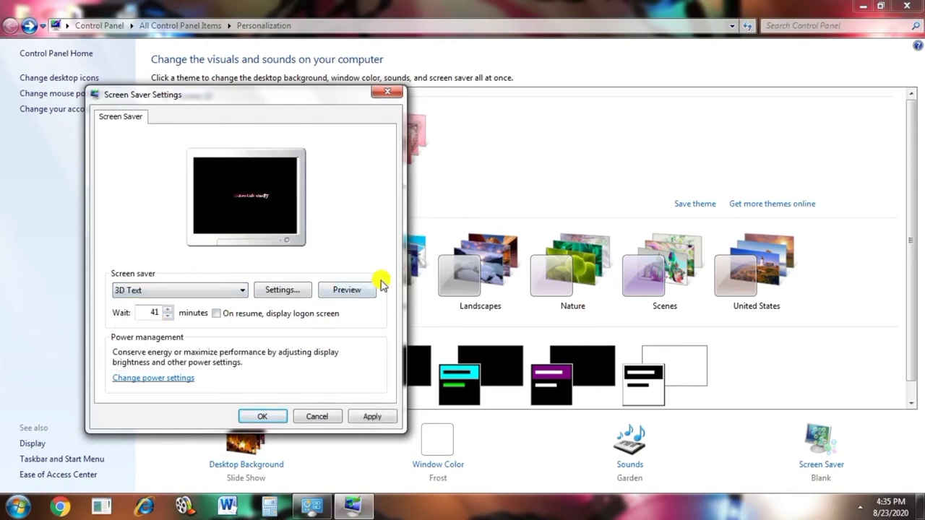
left_click(343, 290)
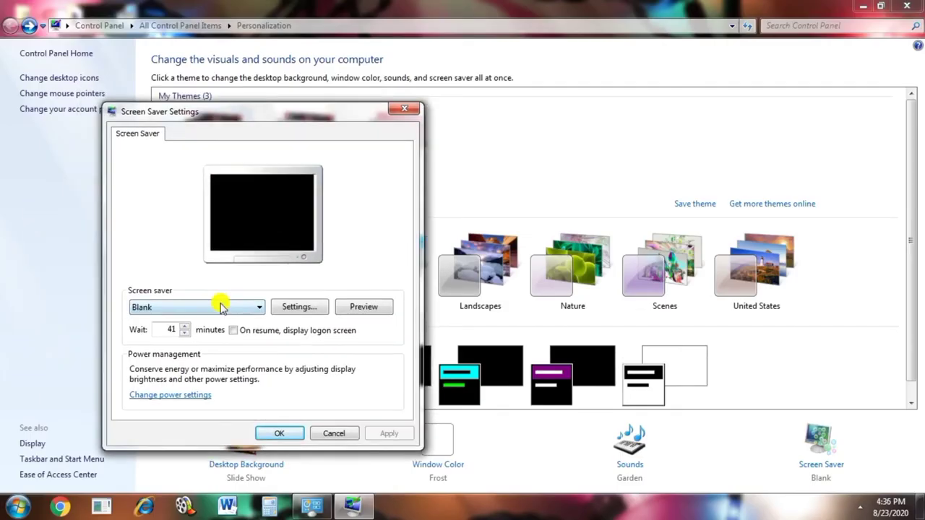
- Choose 3D Text again, open its settings and try showing the time before switching back to the custom text
left_click(221, 307)
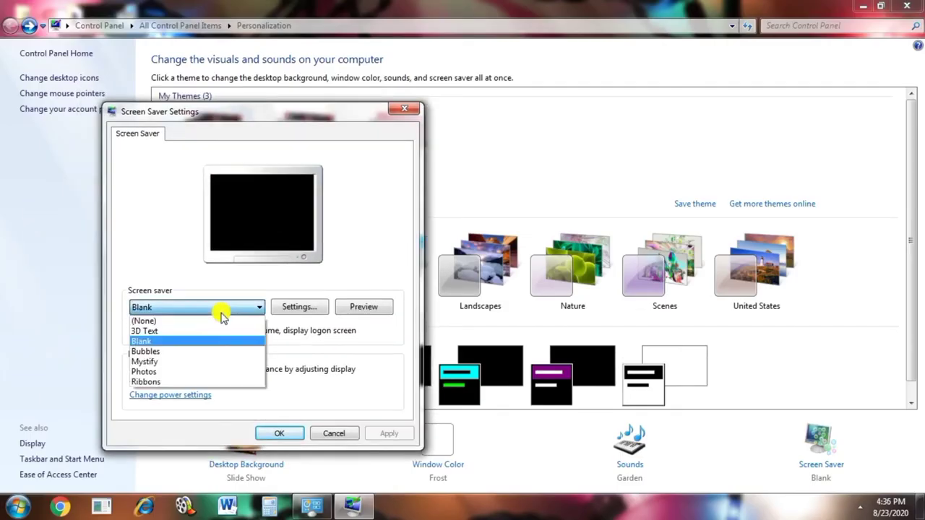
left_click(139, 330)
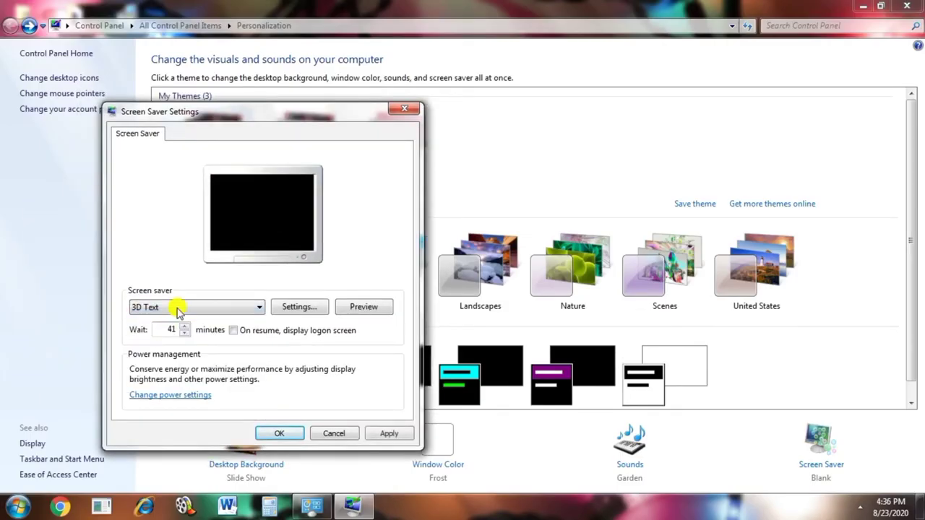
left_click(303, 309)
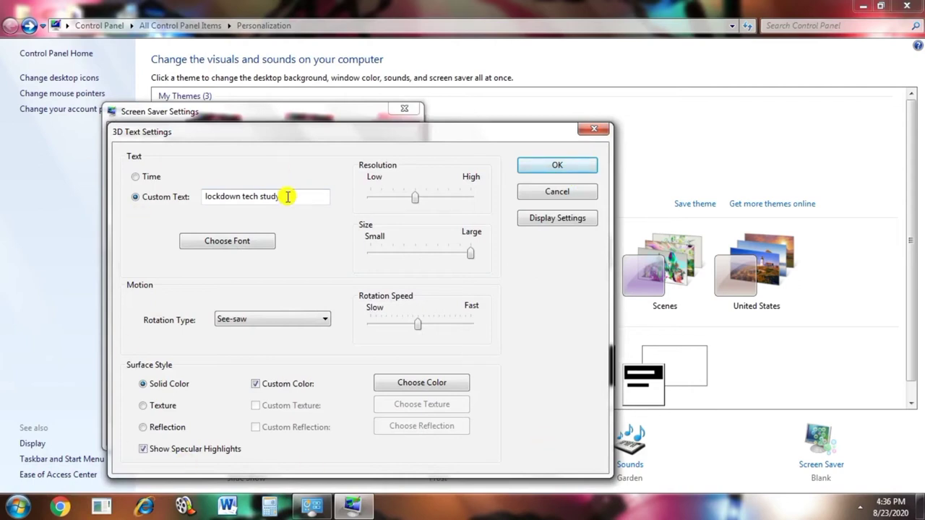
left_click_drag(284, 195, 186, 203)
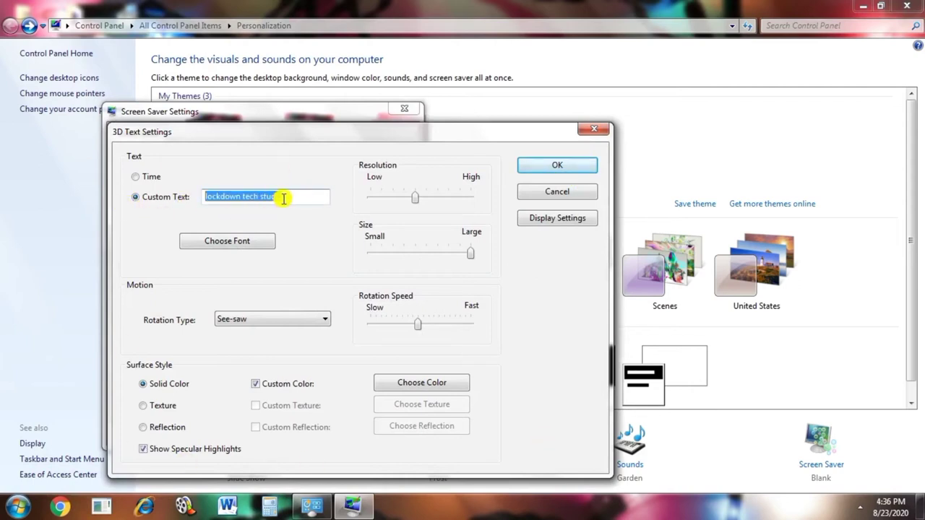
left_click(143, 178)
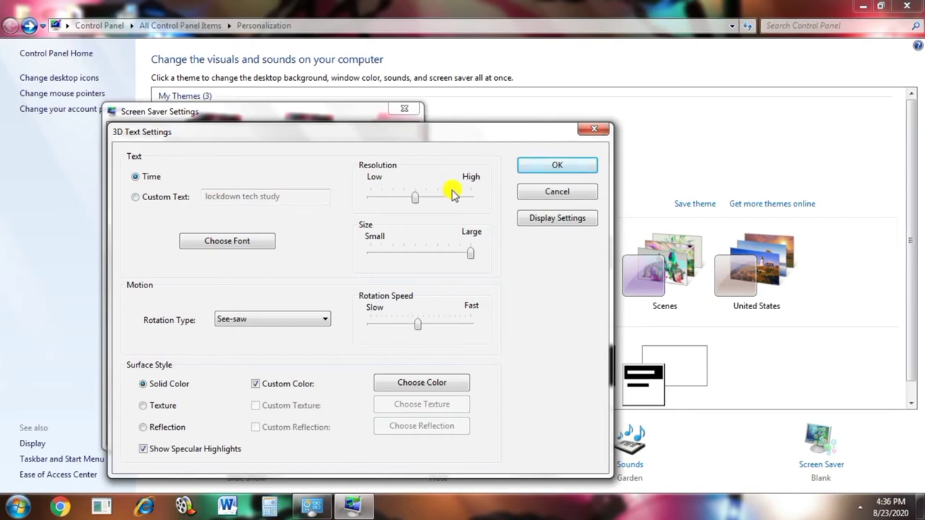
left_click(138, 197)
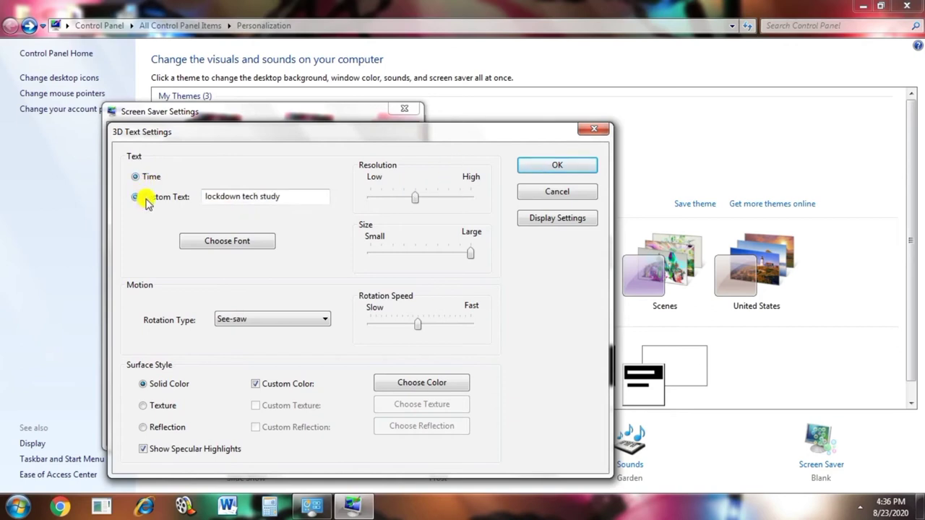
- Look through the 3D Text font choices and rotation types without changing either
left_click(226, 244)
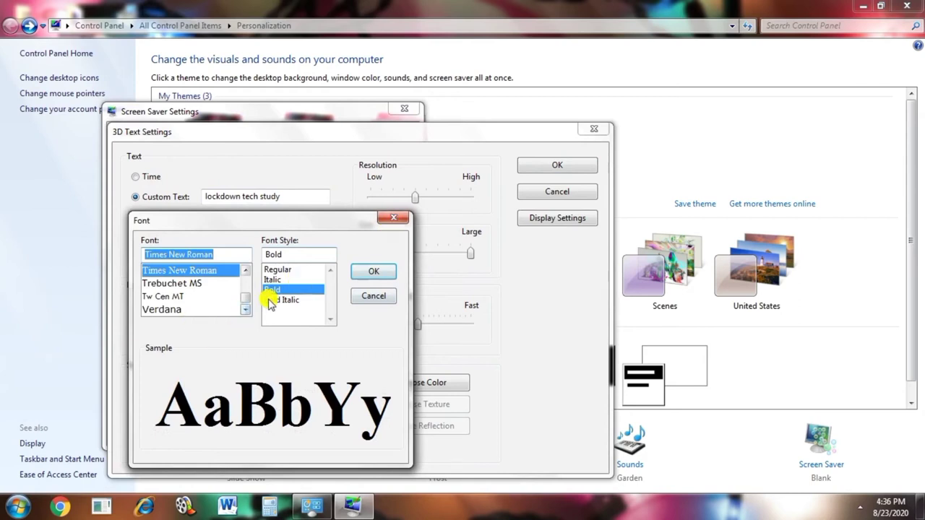
left_click(246, 270)
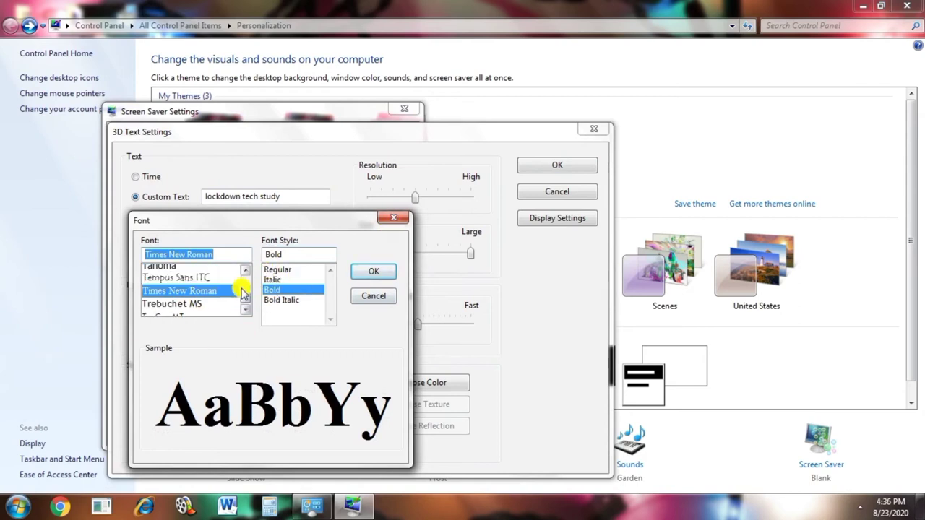
left_click(393, 217)
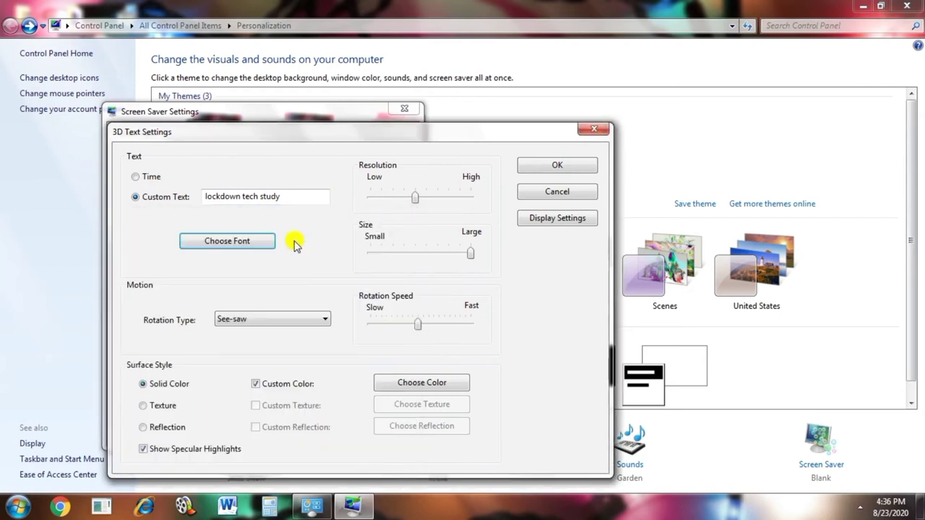
left_click(257, 320)
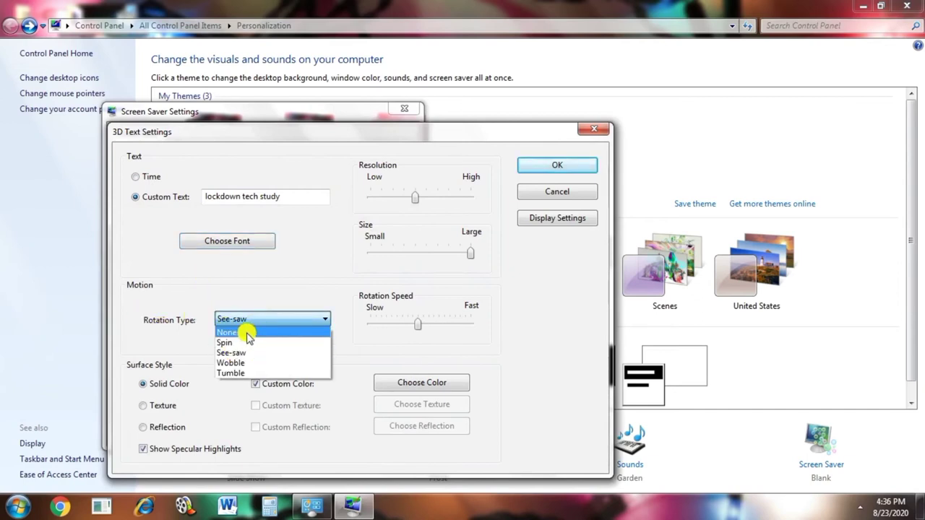
left_click(173, 361)
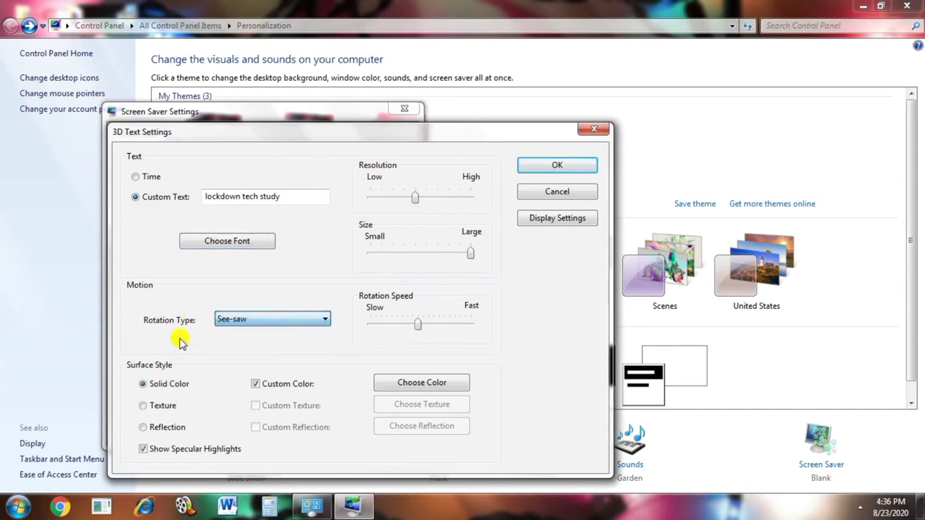
- View the 3D Text custom color choices and the display rendering settings, and close the 3D Text settings without saving
left_click(390, 383)
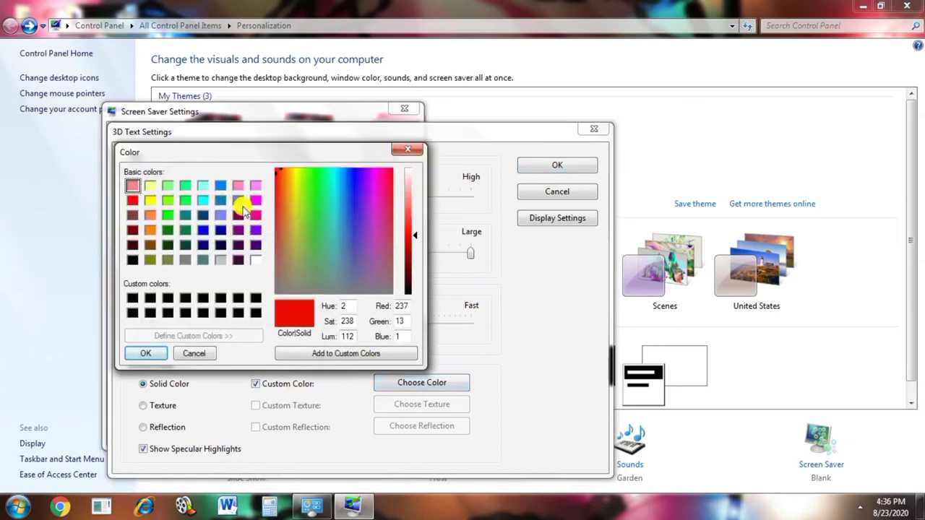
left_click(192, 354)
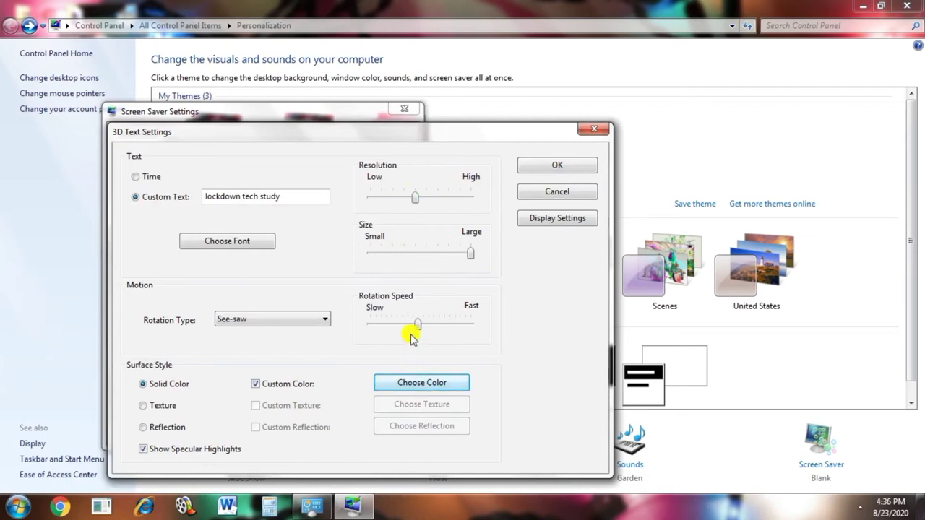
left_click(554, 219)
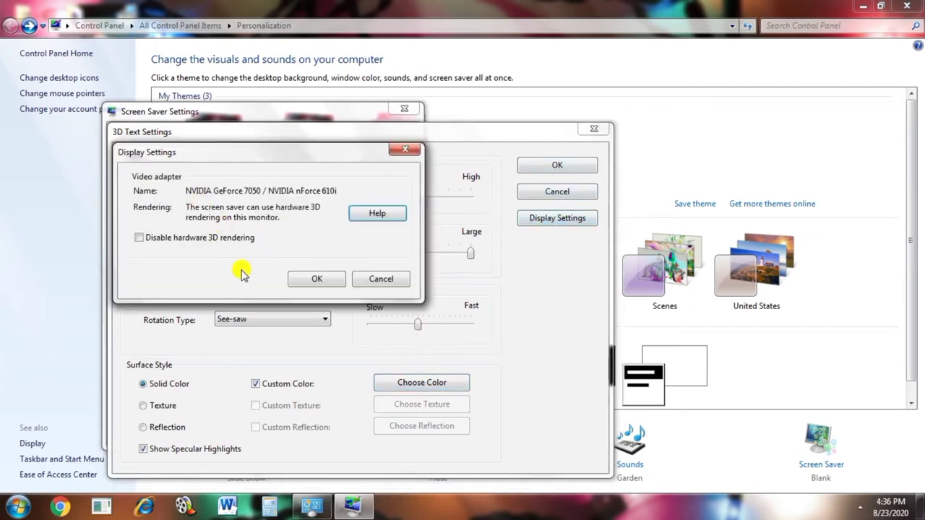
left_click(406, 149)
left_click(591, 130)
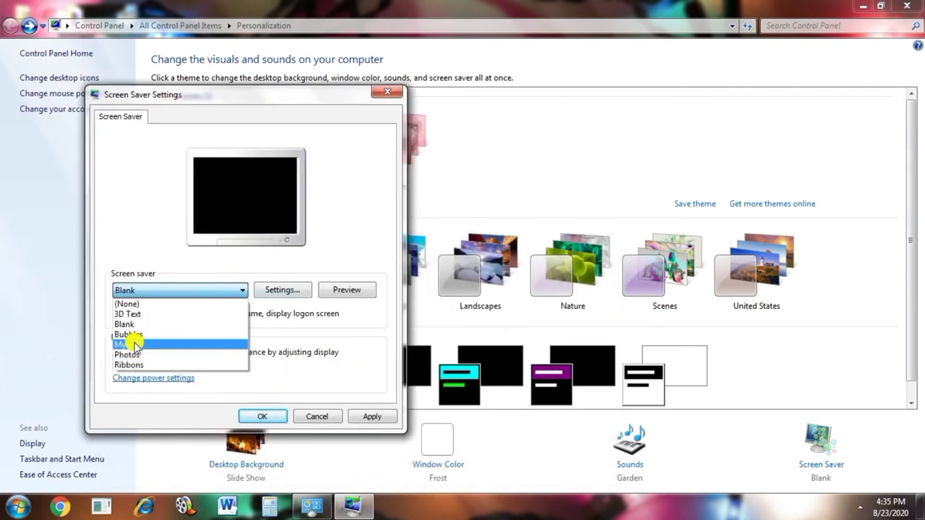
- Choose the Bubbles screen saver, preview it, and cancel the screen saver changes
left_click(134, 335)
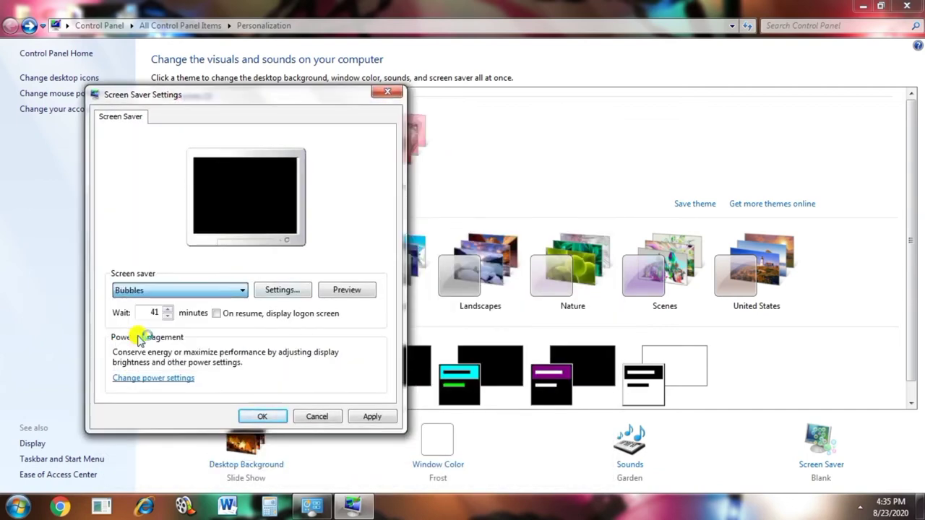
left_click(349, 289)
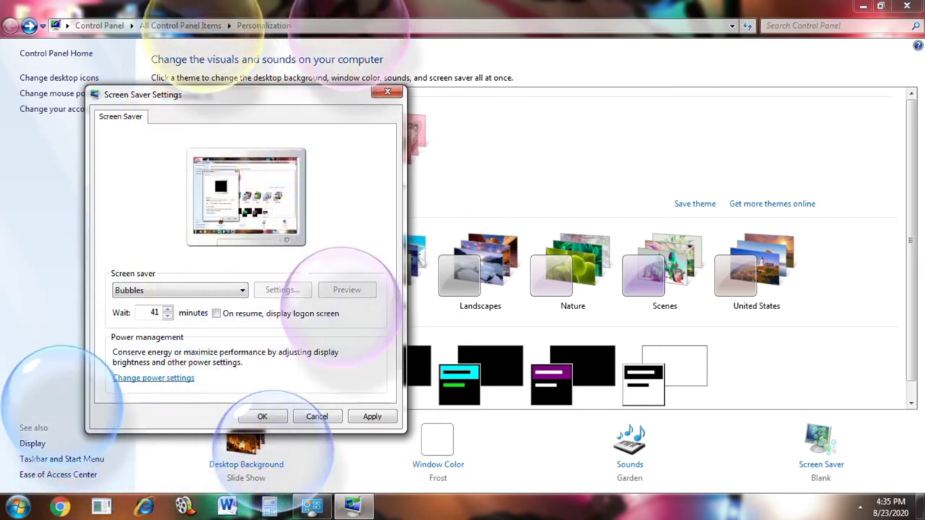
mouse_move(289, 207)
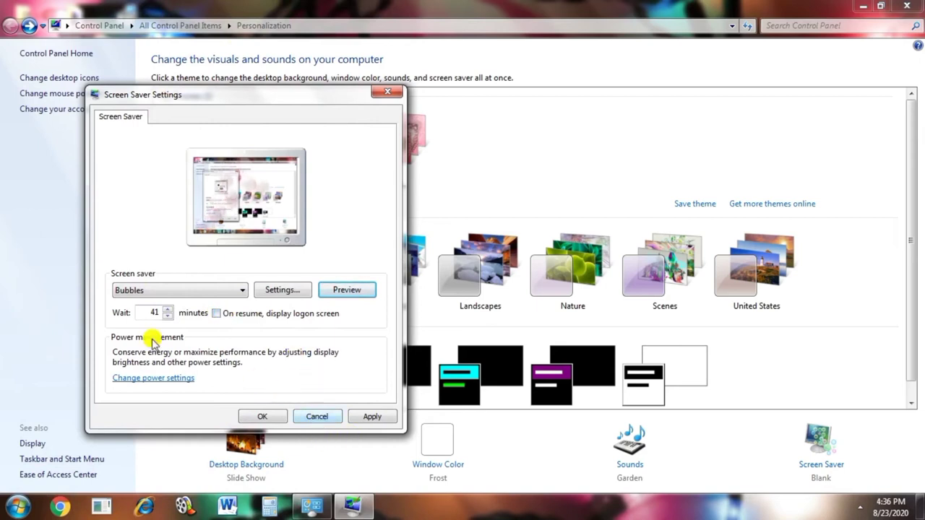
left_click(317, 417)
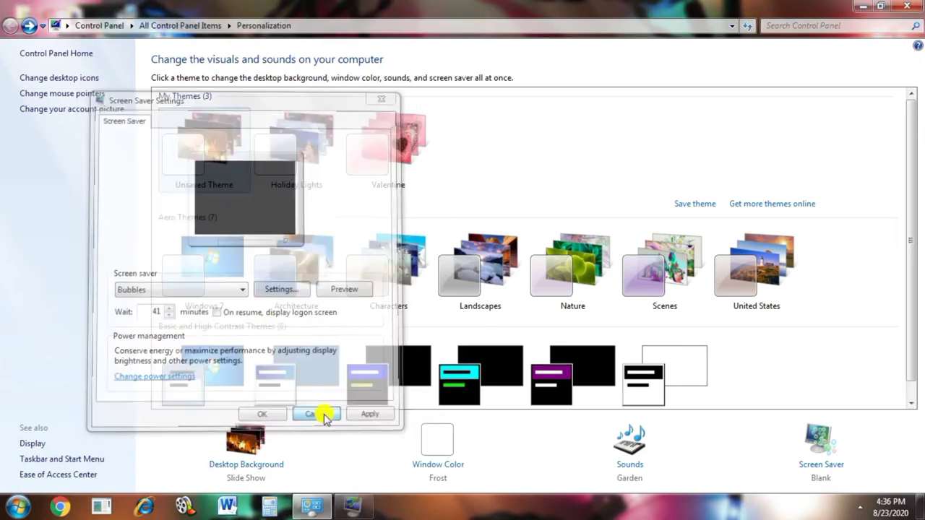
- View the Display page's text size options and return to the Personalization page
left_click(36, 444)
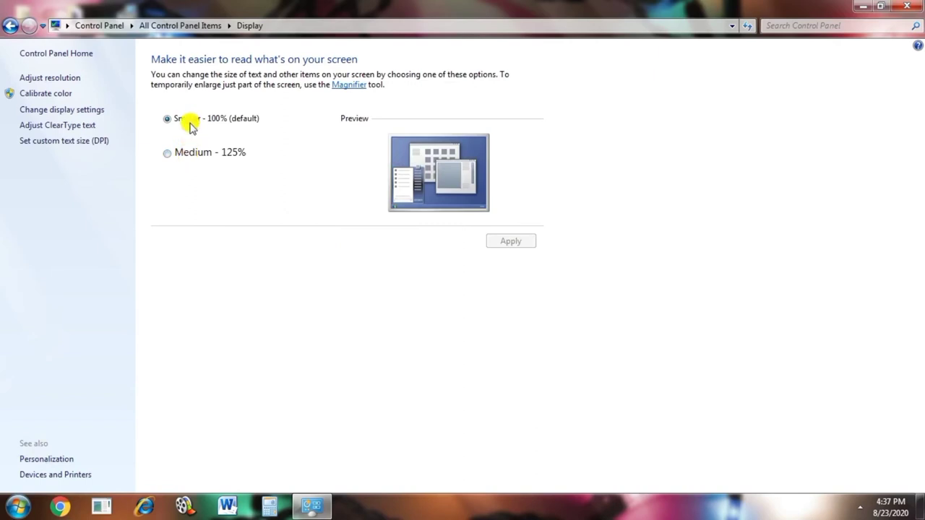
left_click(9, 26)
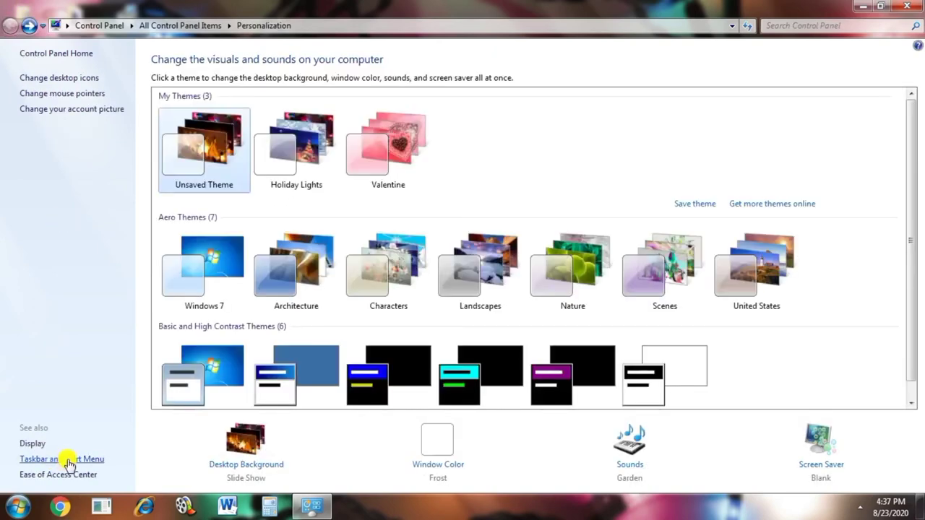
- Open the taskbar and Start menu properties, try the taskbar lock option, and view the Start menu options
left_click(70, 460)
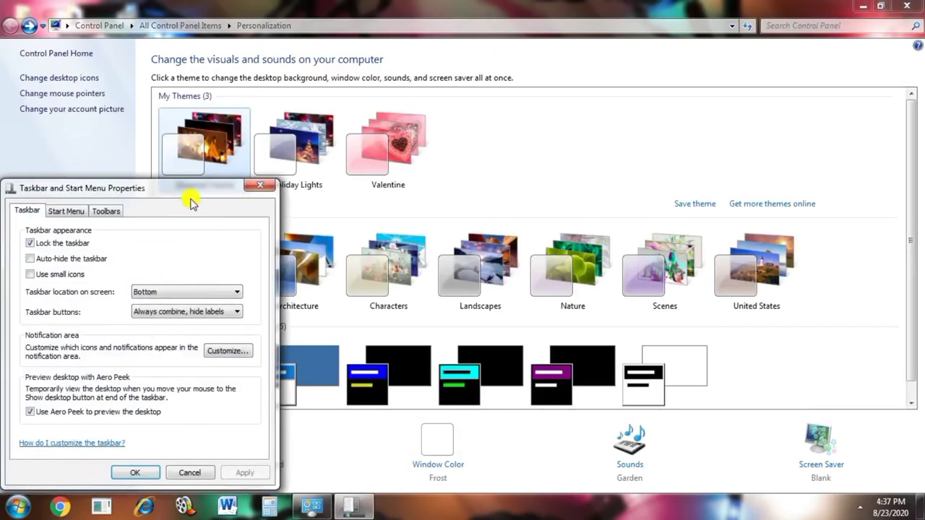
left_click_drag(174, 184, 260, 141)
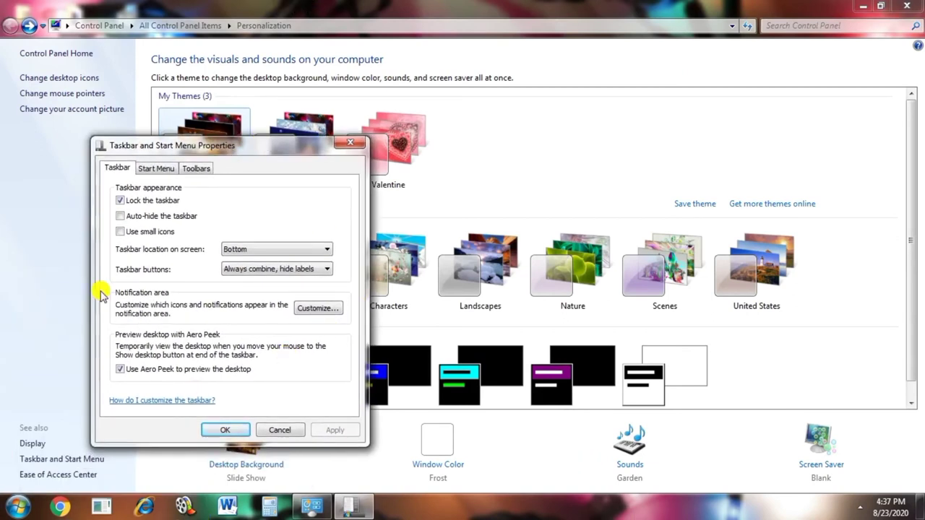
left_click(154, 205)
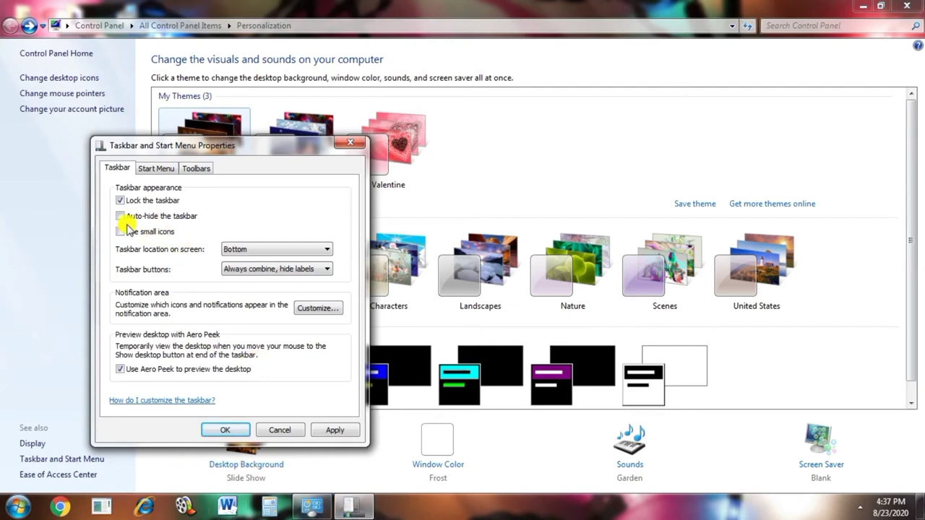
left_click(156, 169)
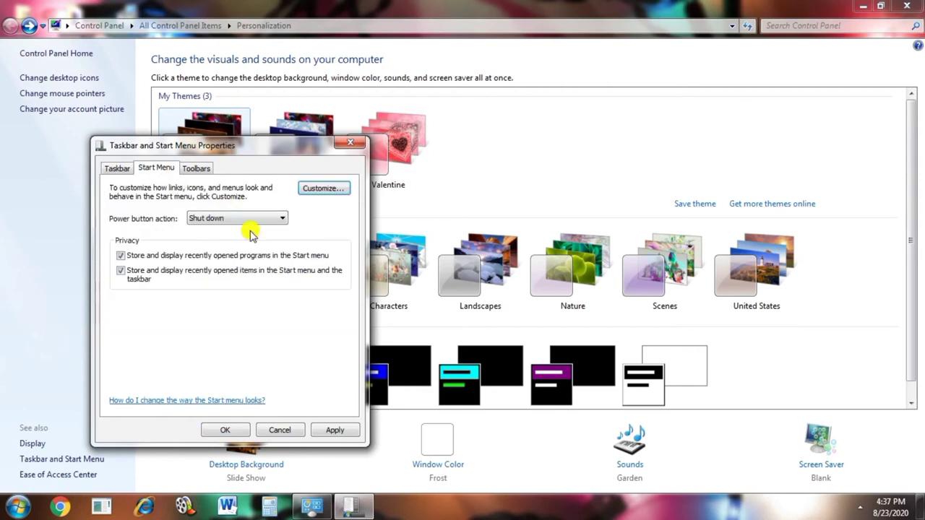
- View the power button action choices, keep Shut down, and compare them with the shutdown options in the Start menu
left_click(217, 218)
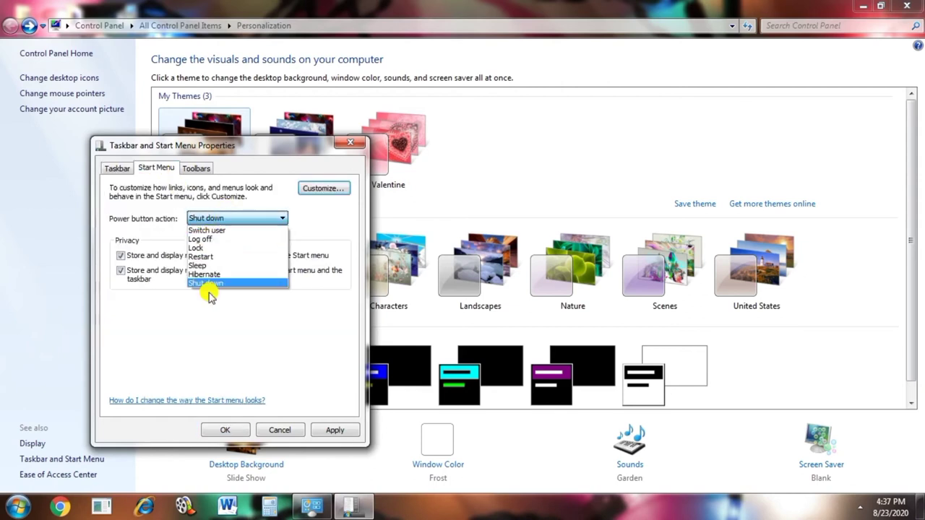
left_click(203, 352)
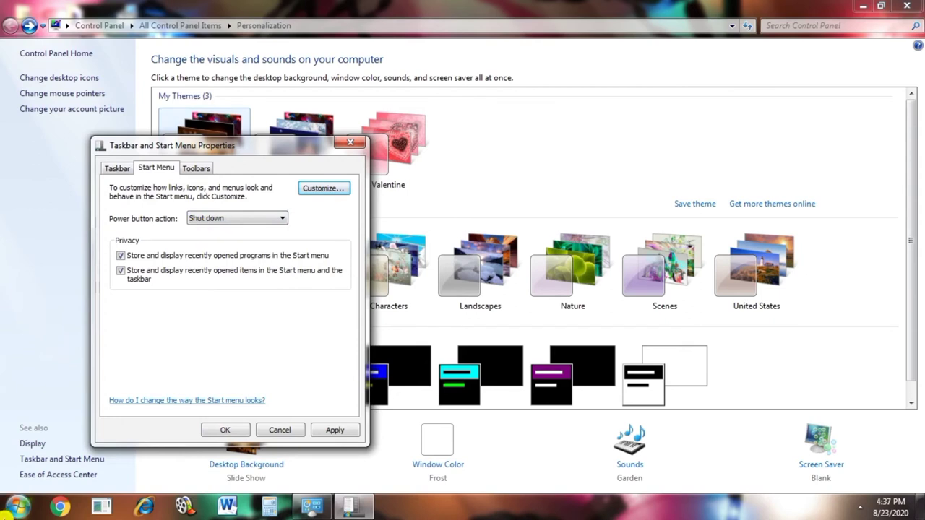
left_click(13, 508)
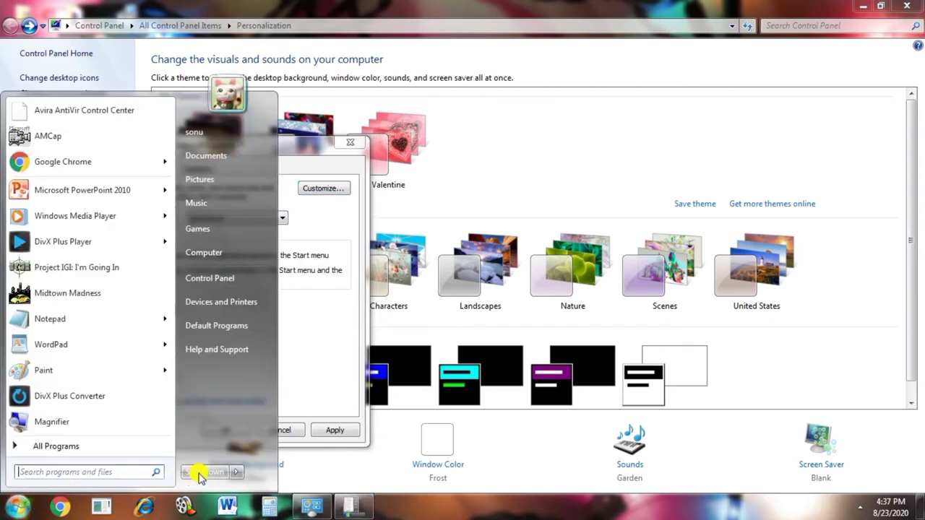
mouse_move(235, 474)
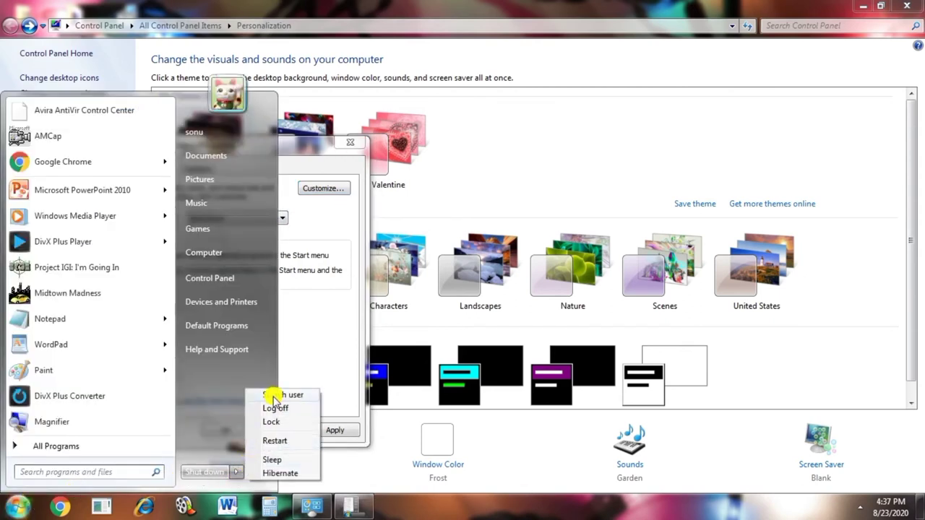
left_click(316, 343)
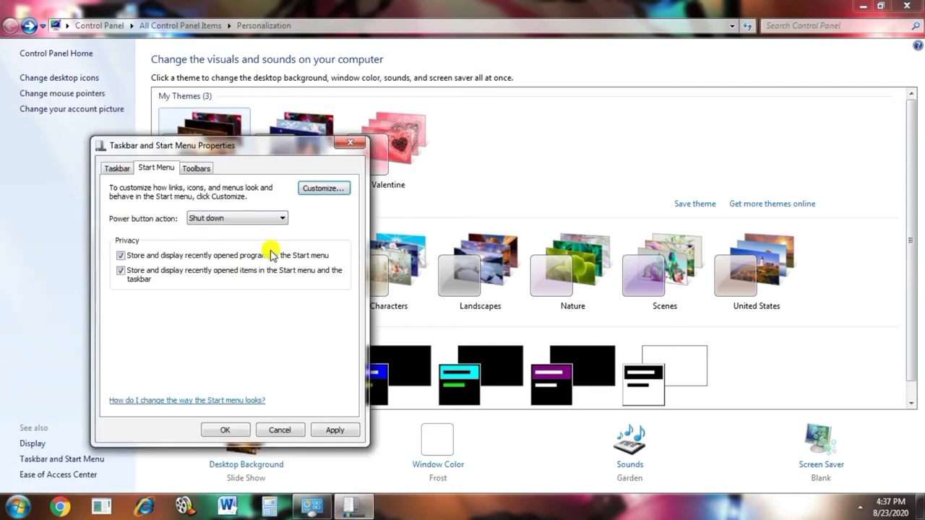
left_click(241, 218)
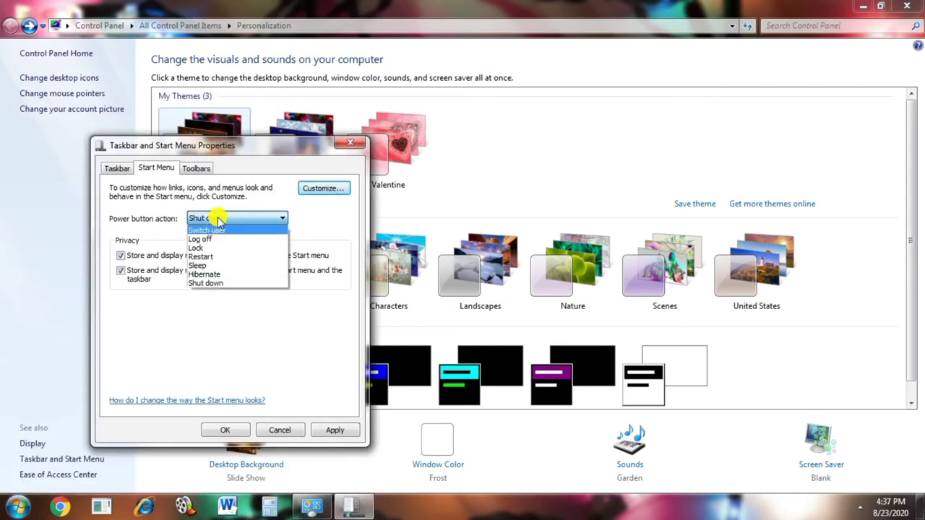
left_click(205, 282)
left_click(17, 506)
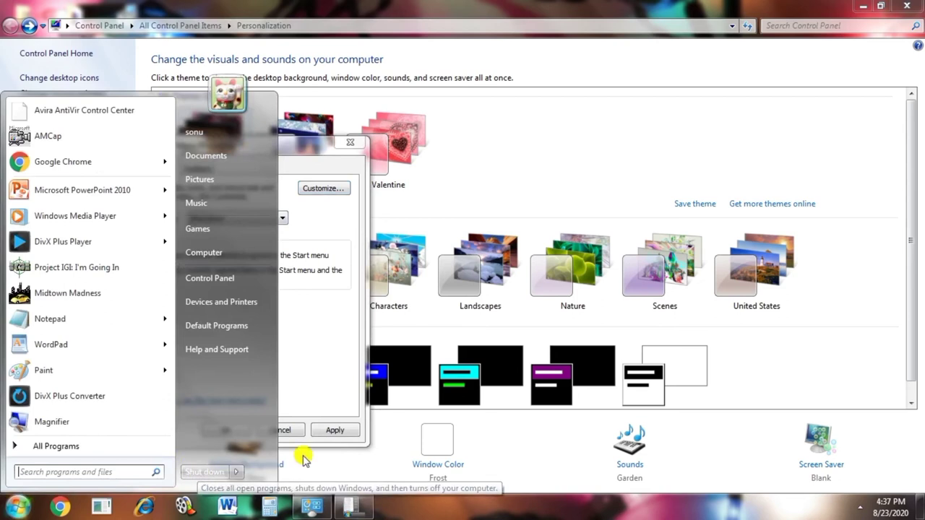
left_click(311, 339)
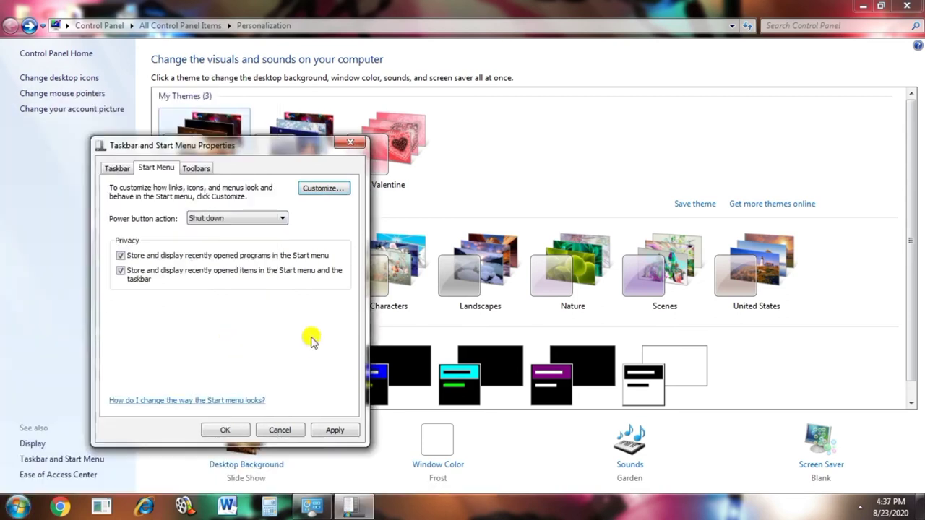
- View the toolbars that can be added to the taskbar and close the properties without saving
left_click(200, 169)
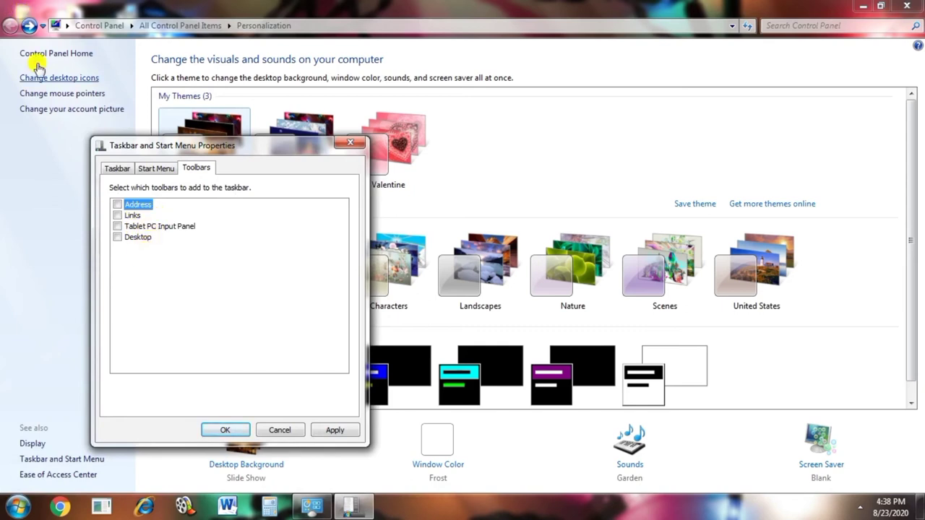
left_click(282, 430)
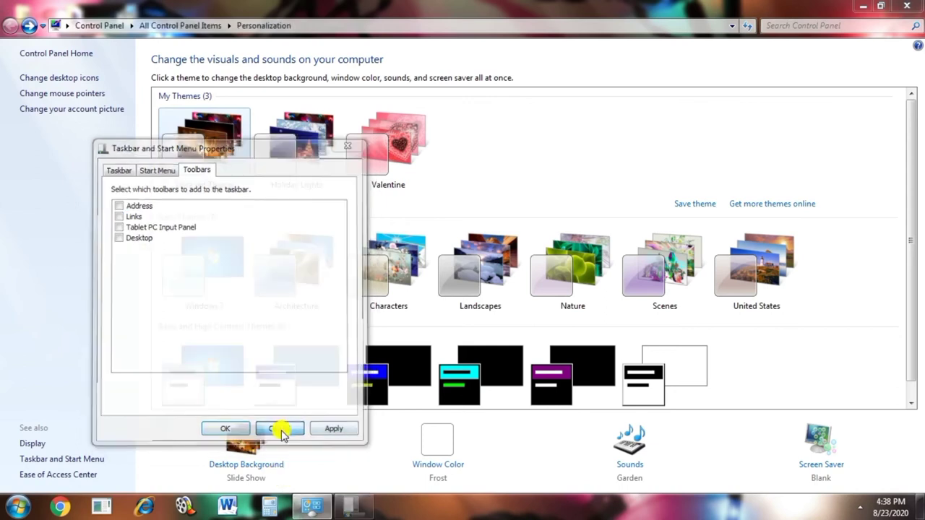
- View the Ease of Access Center's settings and go to the full list of Control Panel items
left_click(58, 475)
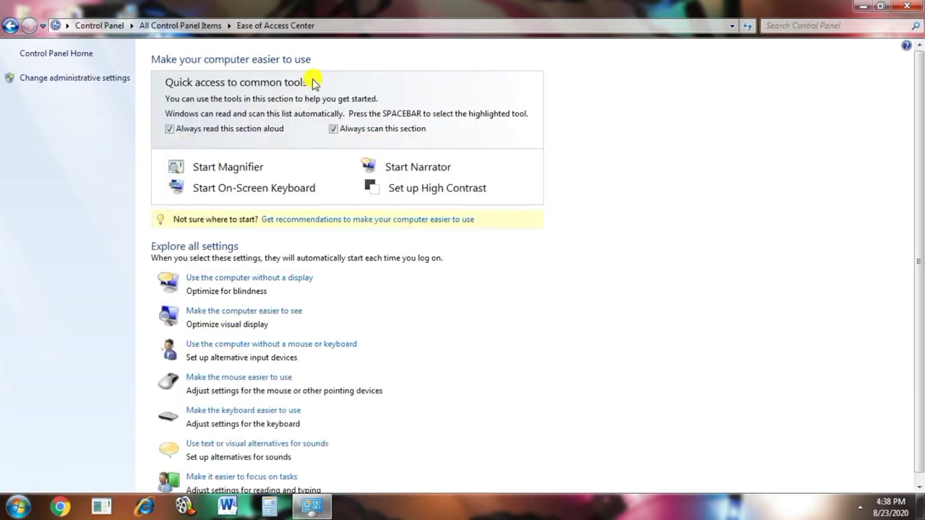
scroll(345, 333, "down", 1)
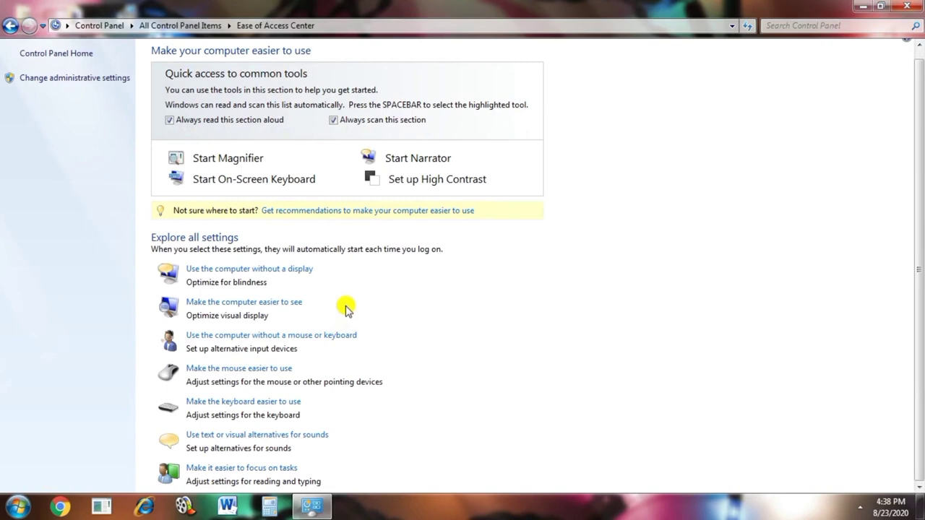
left_click(60, 54)
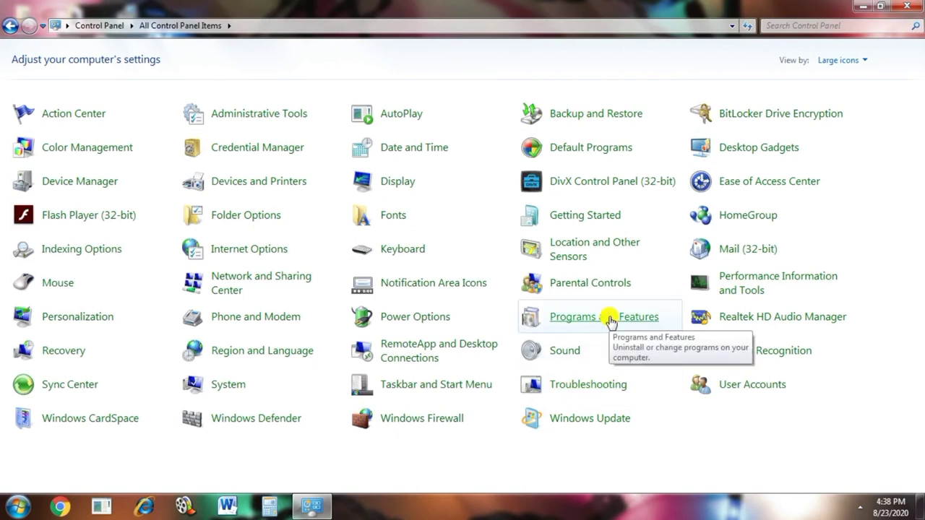
- Open Programs and Features and look through the list of installed programs
left_click(610, 320)
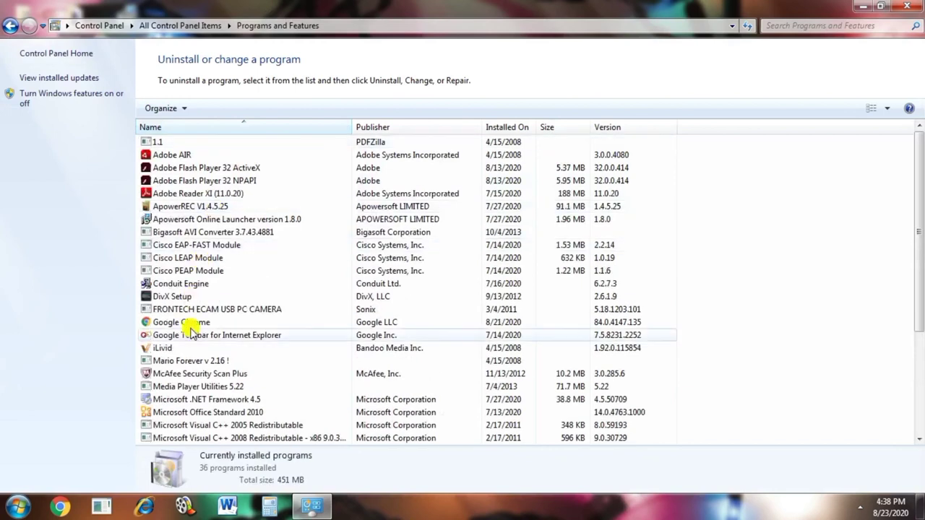
scroll(313, 244, "down", 4)
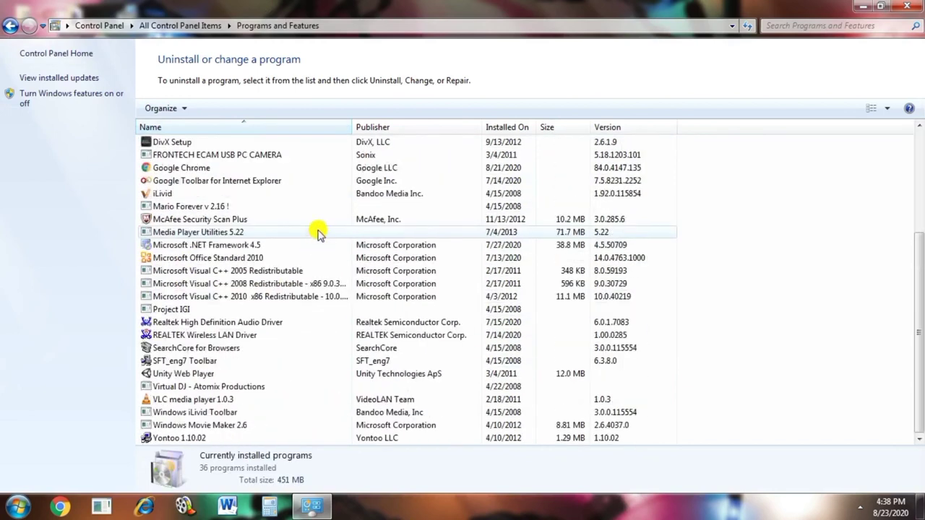
scroll(313, 221, "up", 4)
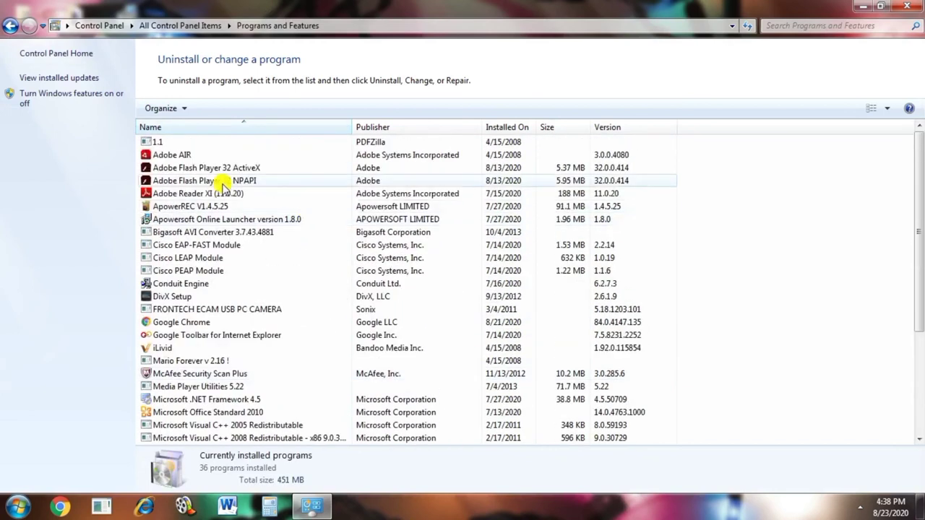
- View the uninstall options for Adobe AIR, Adobe Reader XI, Apowersoft Online Launcher and Conduit Engine, and close Control Panel
right_click(158, 156)
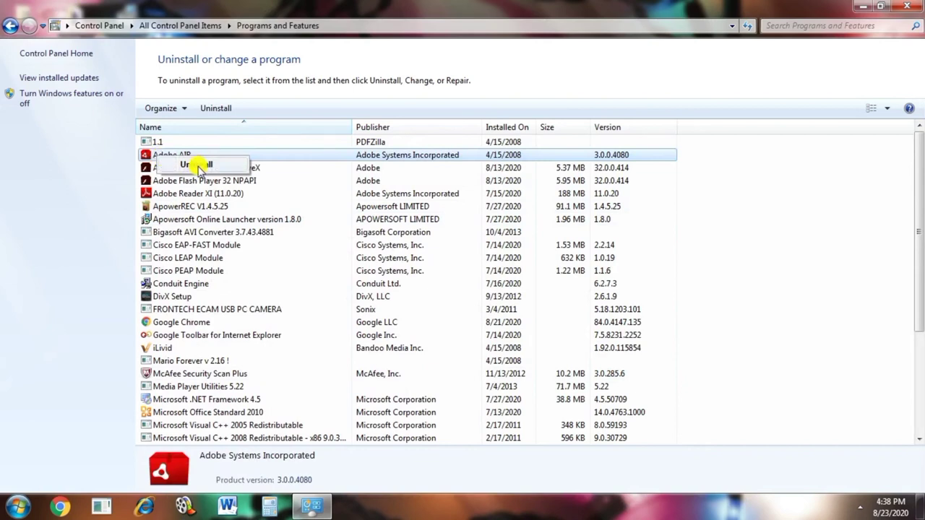
left_click(198, 195)
right_click(214, 198)
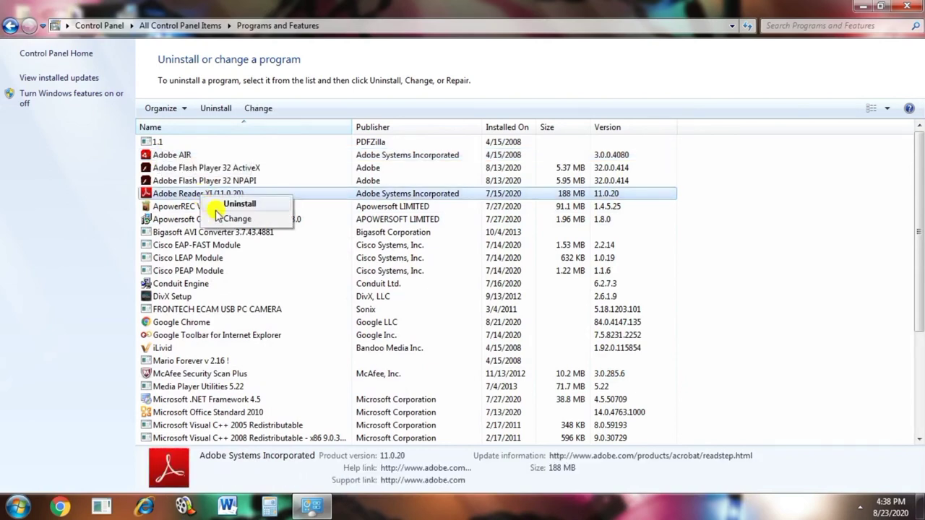
right_click(160, 220)
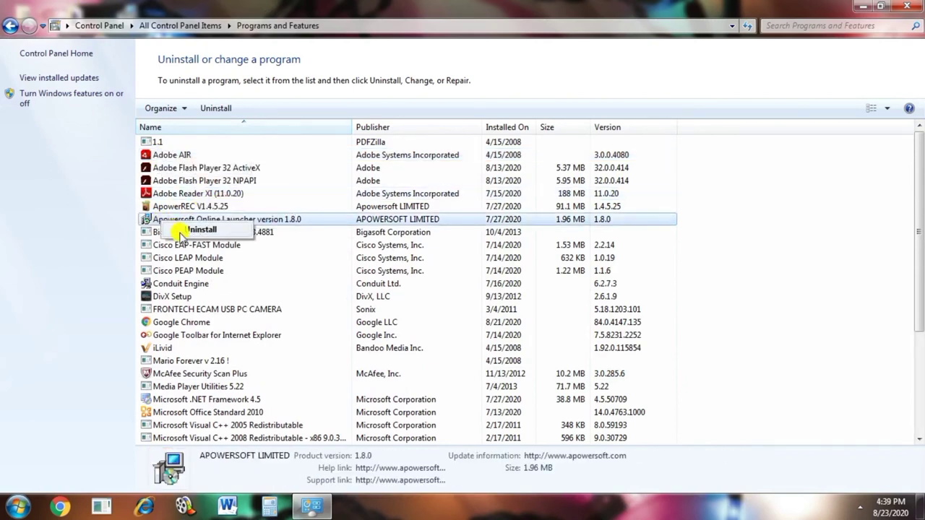
right_click(192, 288)
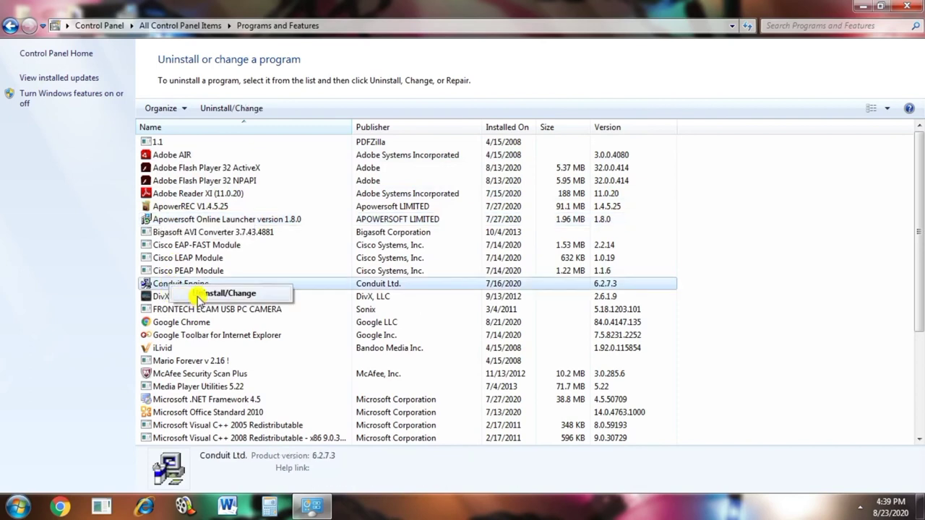
left_click(10, 26)
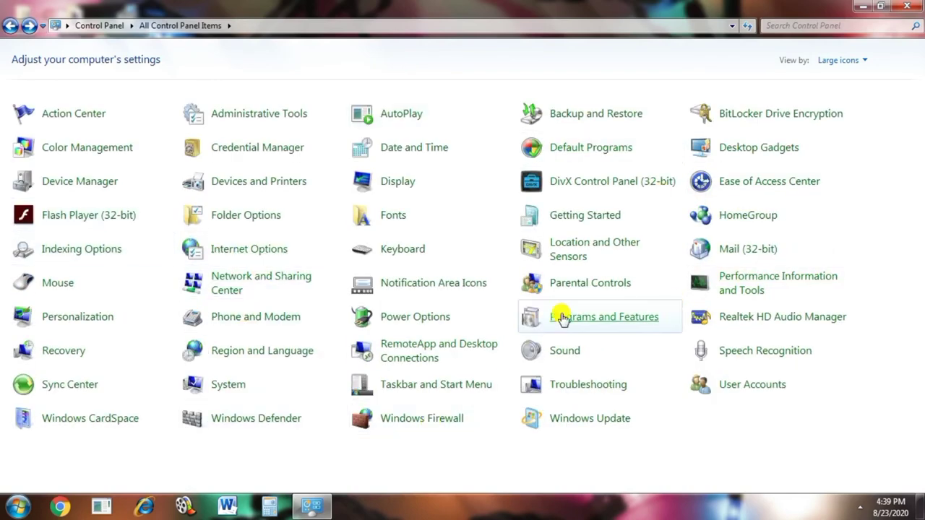
left_click(907, 6)
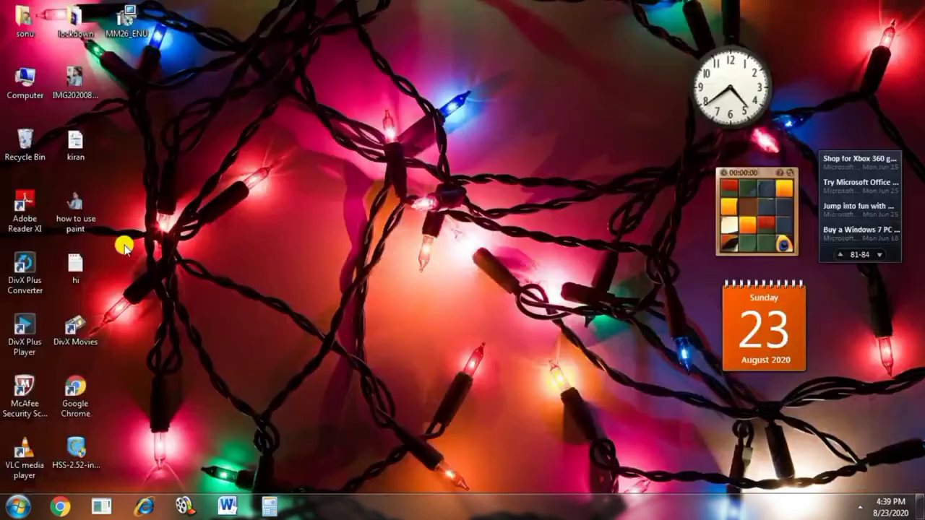
- Show the Control Panel entry in the Start menu and refresh the desktop
left_click(9, 507)
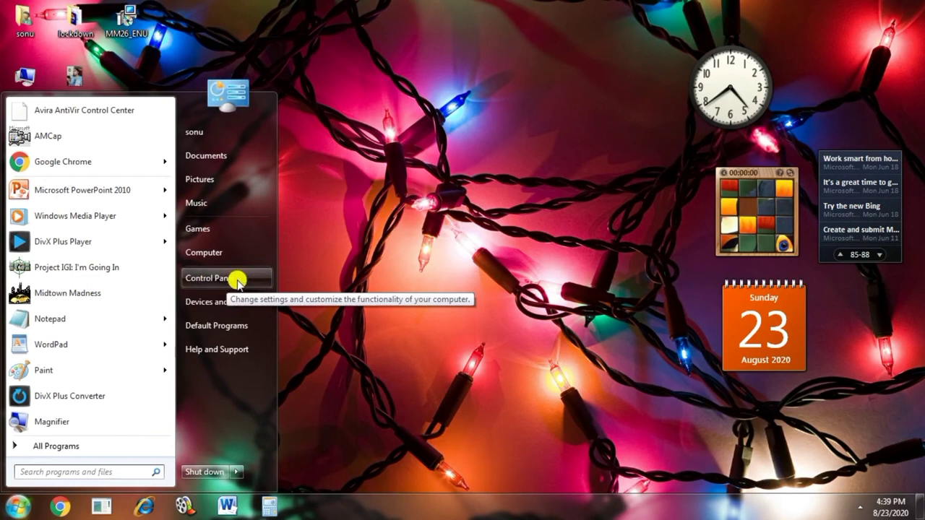
right_click(315, 118)
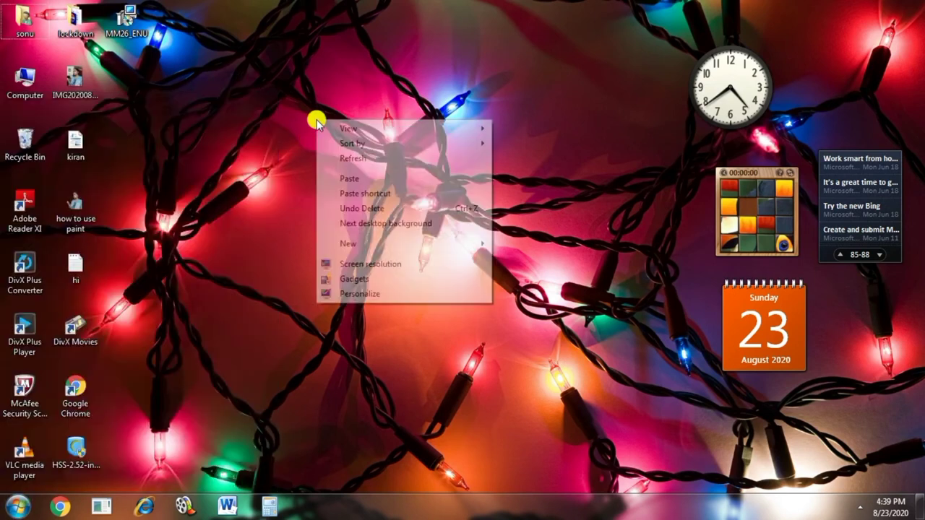
left_click(348, 159)
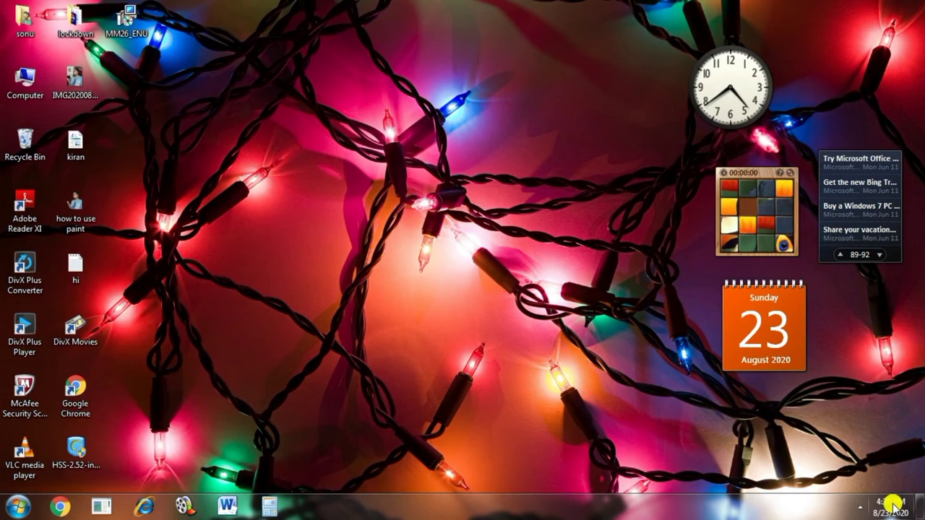
- Open the date and time settings, view the available time zones, and keep (UTC+05:30) Chennai, Kolkata, Mumbai, New Delhi
left_click(890, 506)
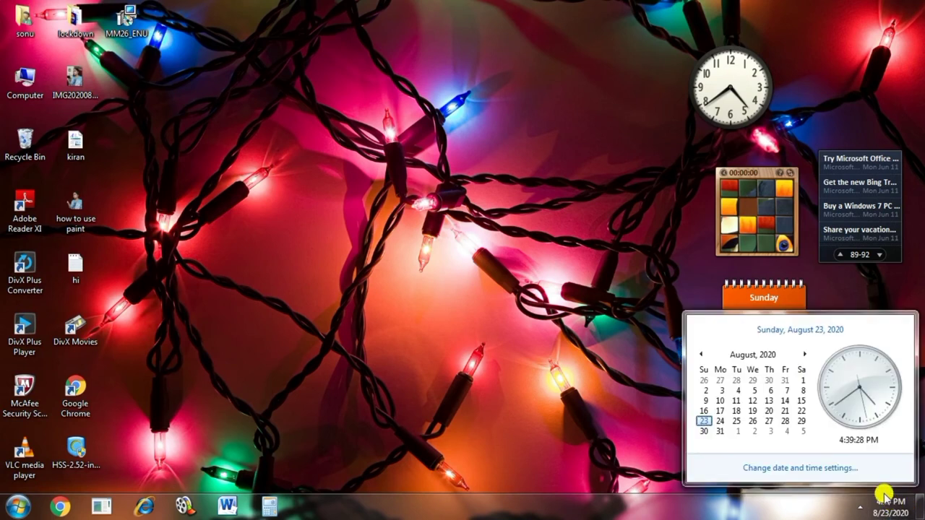
left_click(813, 471)
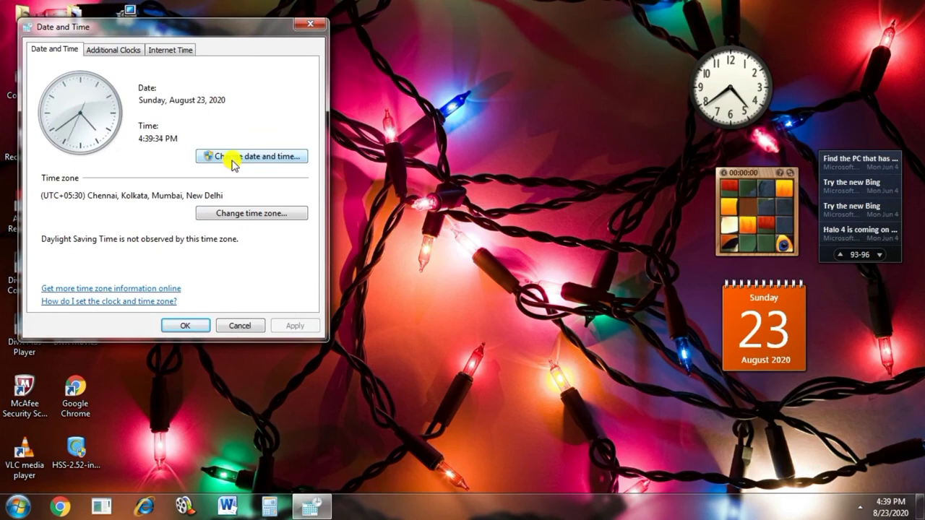
left_click(251, 215)
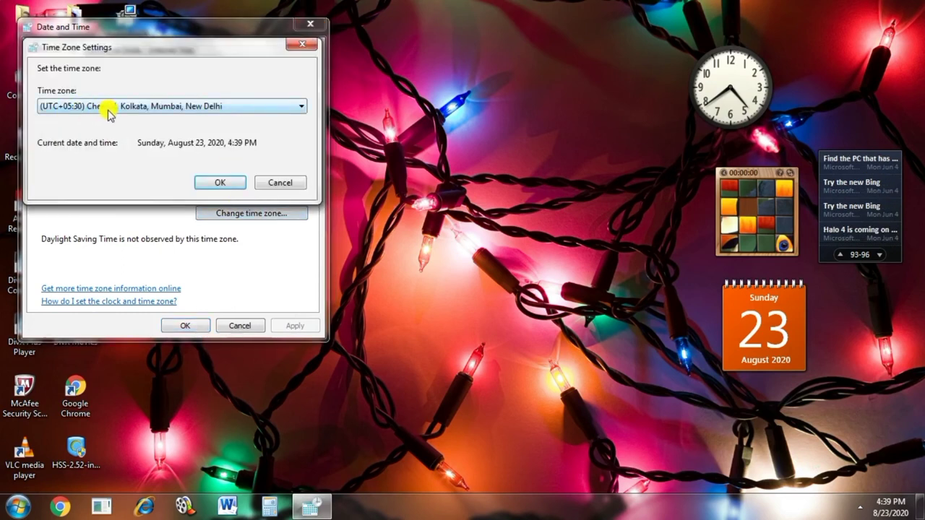
left_click(230, 107)
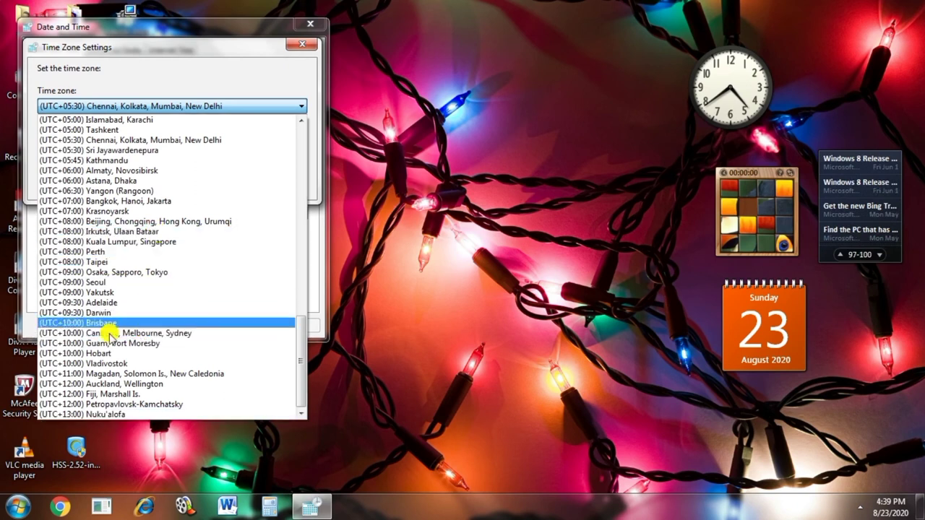
scroll(152, 242, "up", 6)
scroll(154, 248, "up", 14)
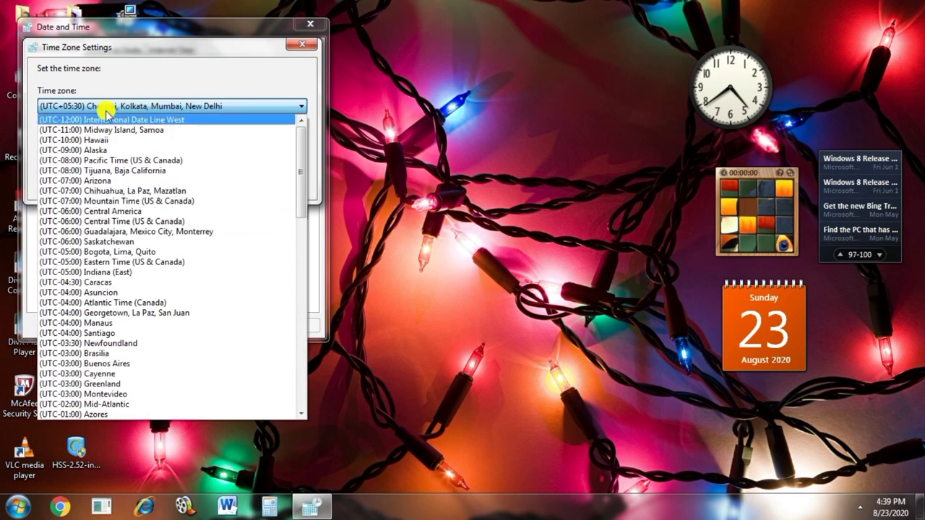
left_click(173, 108)
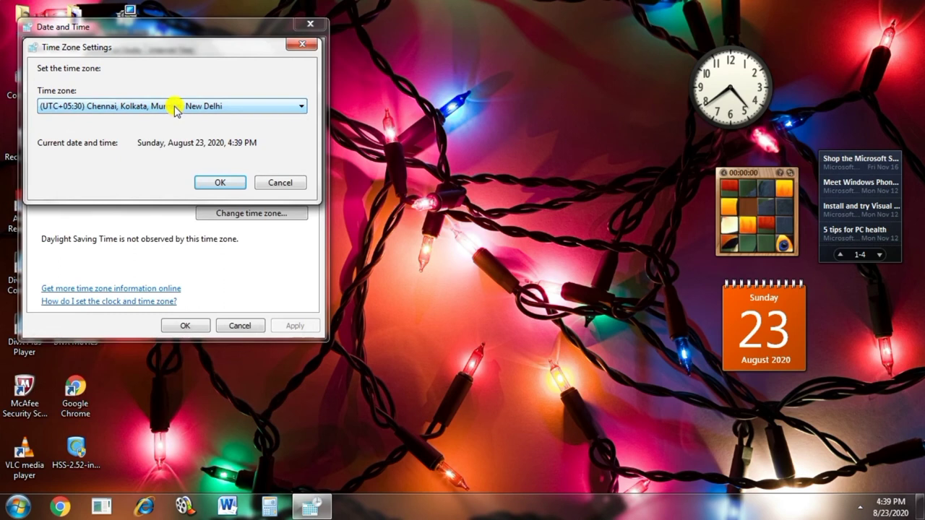
left_click(219, 184)
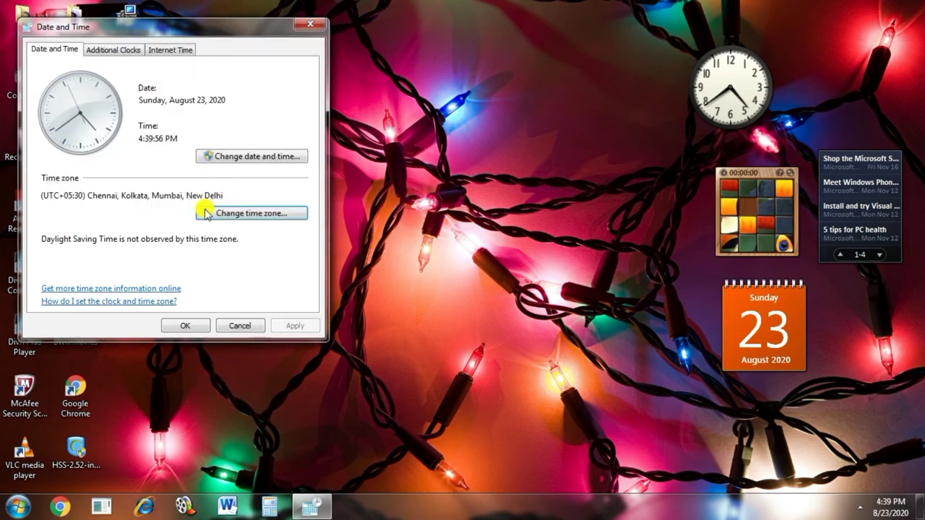
- Open the settings for changing the date and time, and examine the August 2020 calendar and the time field
left_click(255, 161)
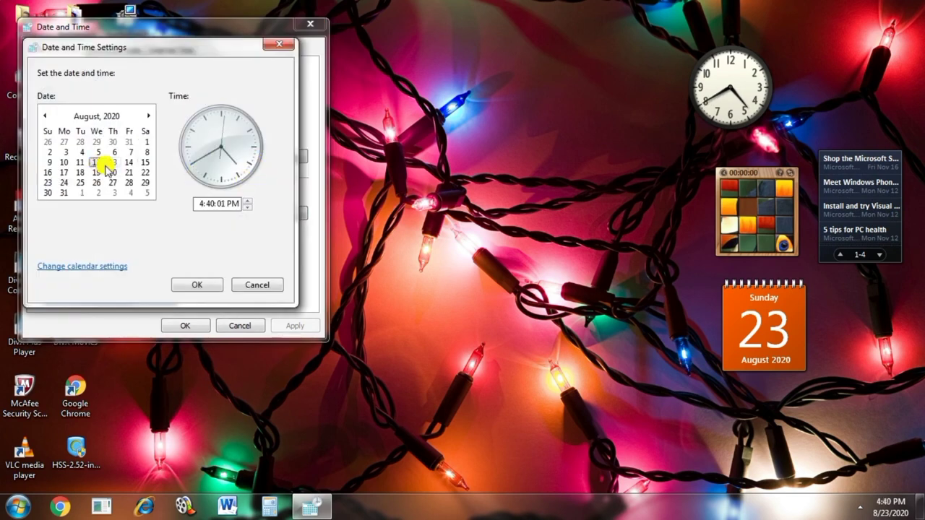
left_click(145, 162)
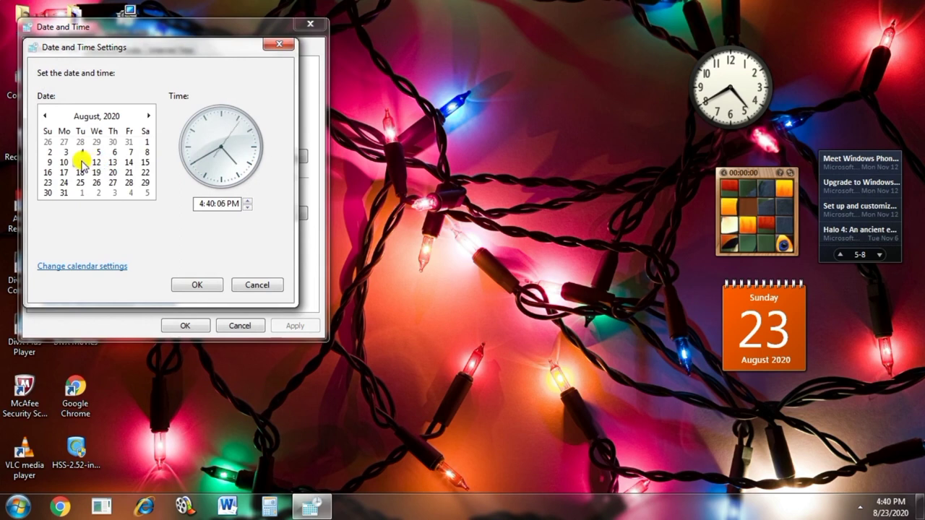
left_click(202, 204)
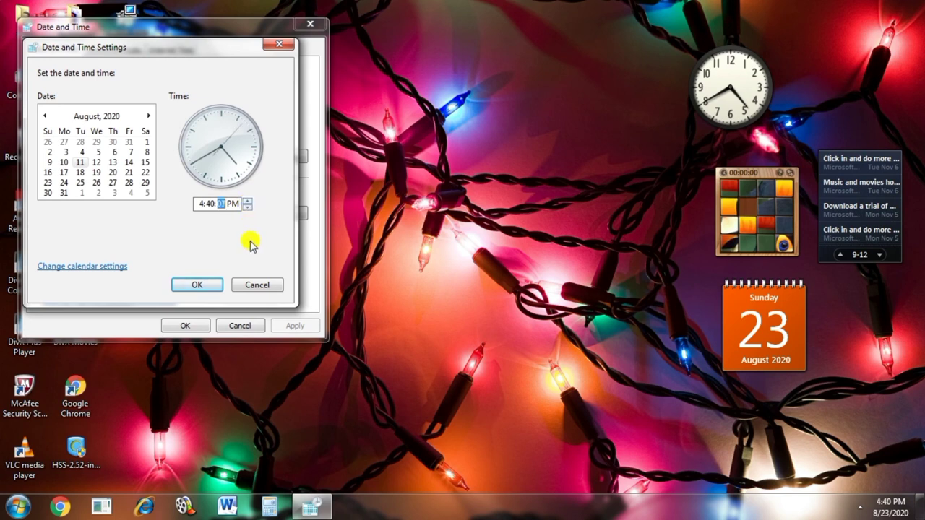
- Open the calendar settings and view the date formats, including the available short date options
left_click(118, 267)
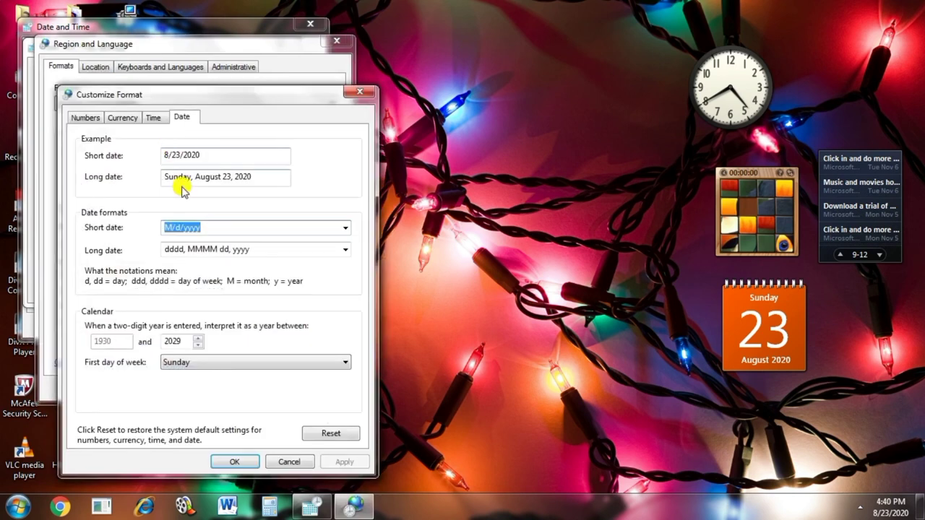
left_click(260, 248)
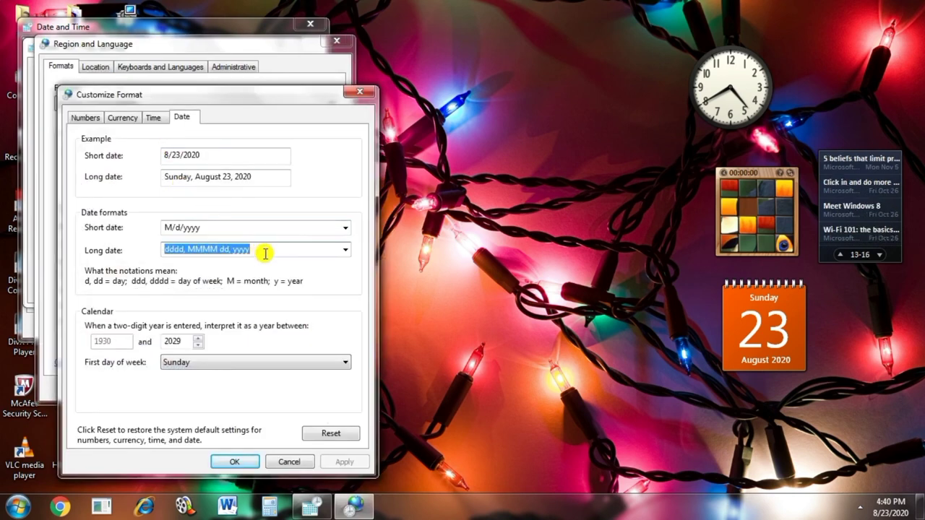
left_click(345, 230)
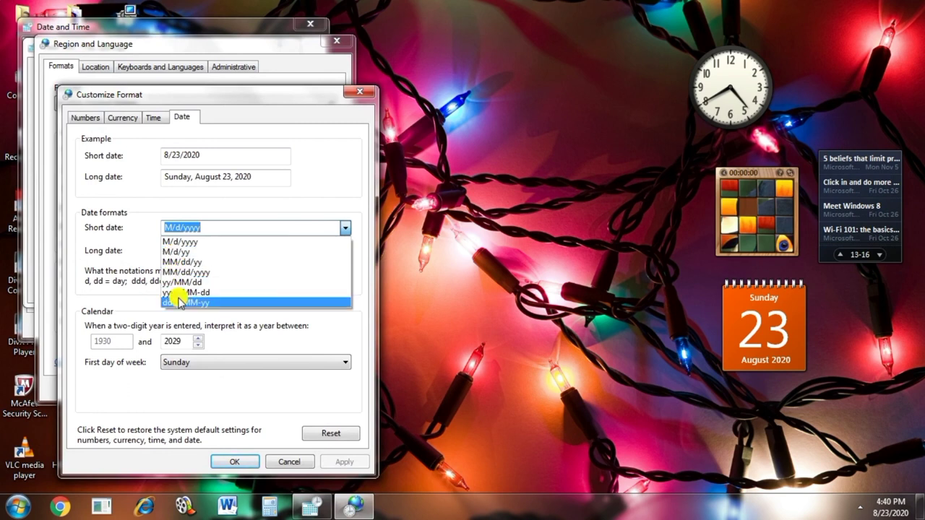
left_click(316, 185)
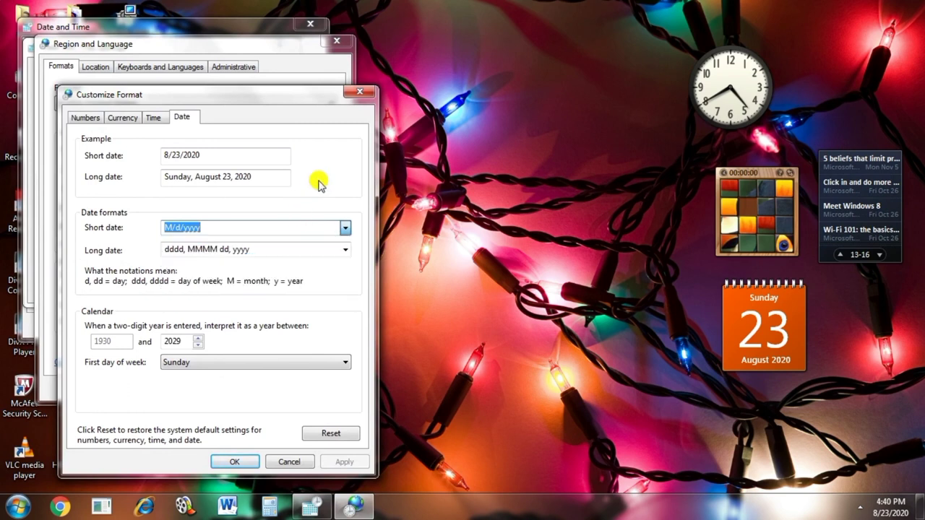
- View the available short time formats, and close the format, region and date and time windows without applying any changes
left_click(154, 117)
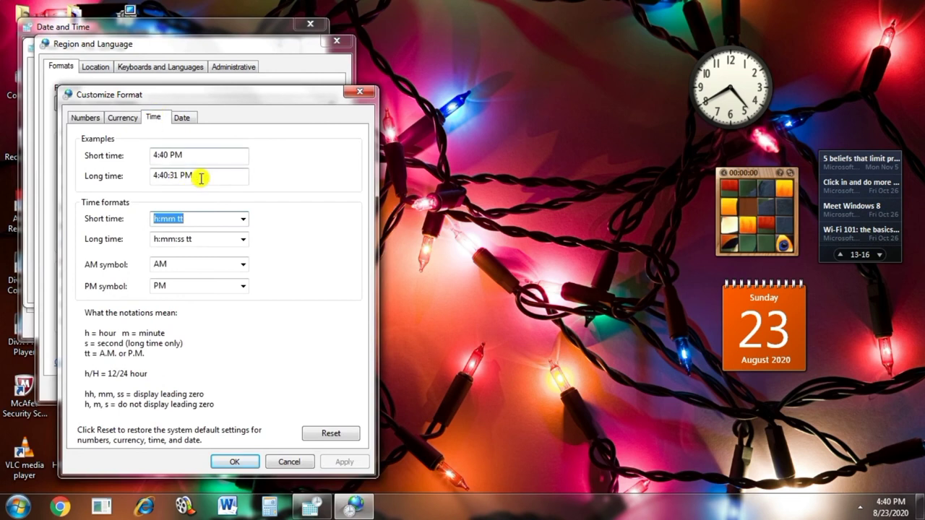
left_click(244, 223)
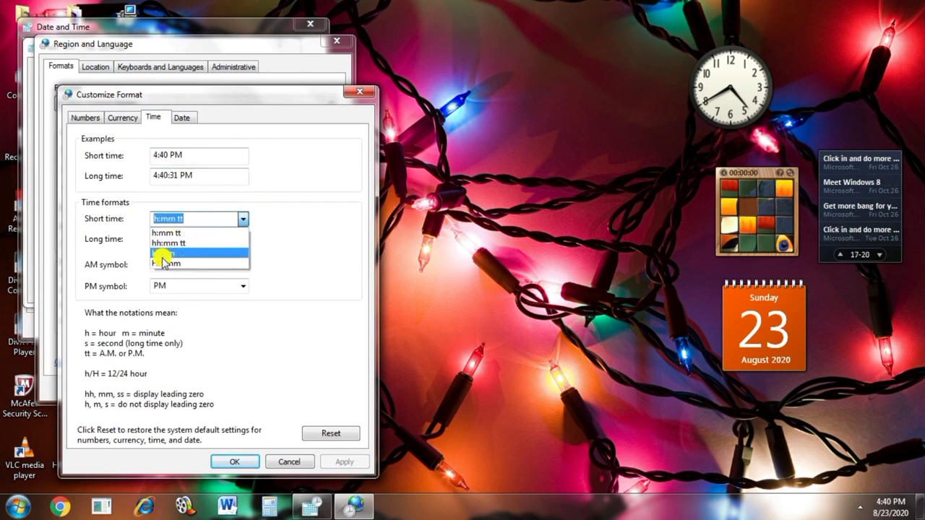
left_click(307, 170)
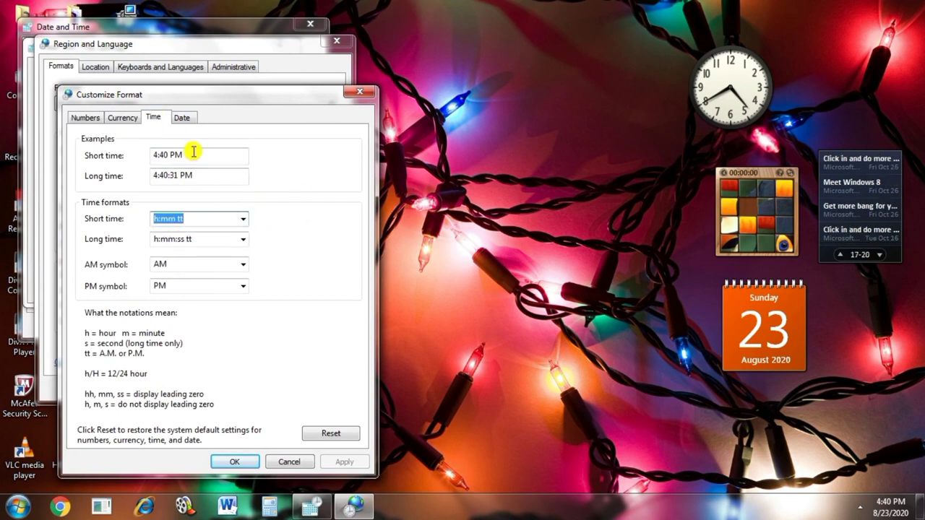
left_click(358, 92)
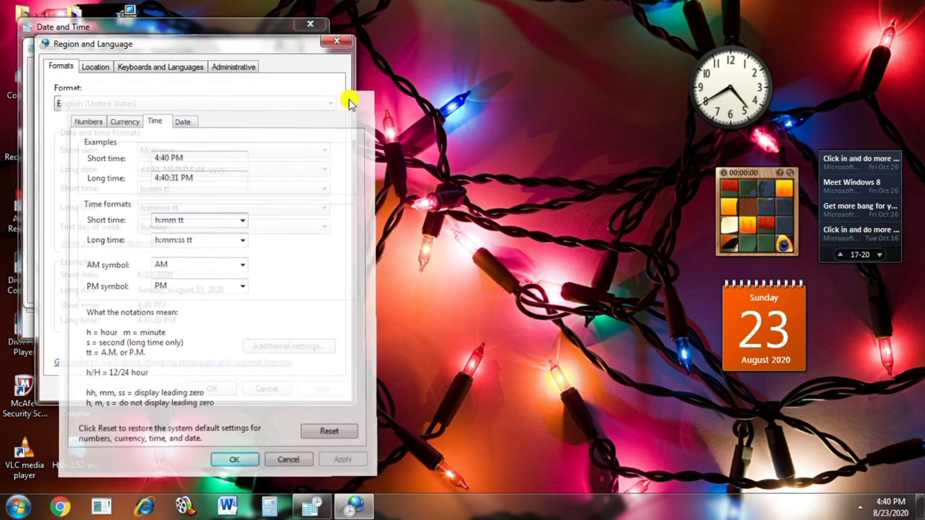
left_click(336, 40)
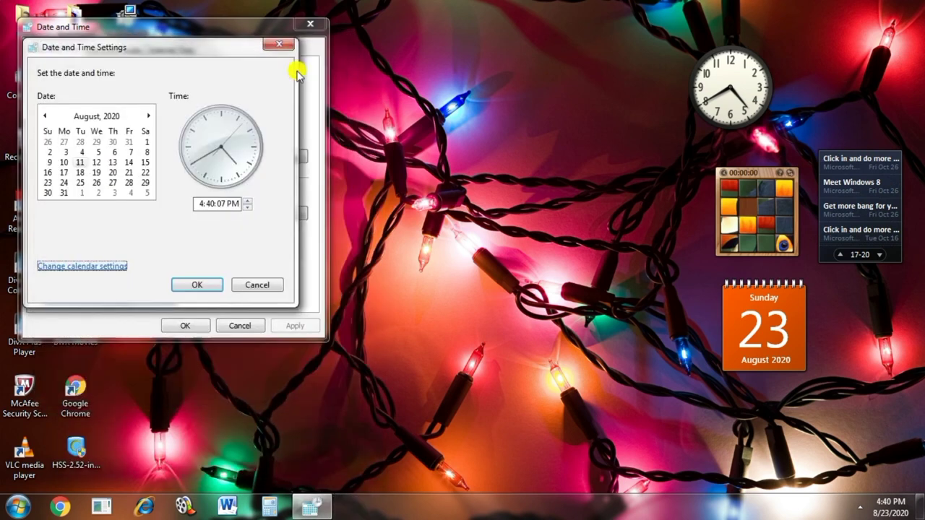
left_click(257, 288)
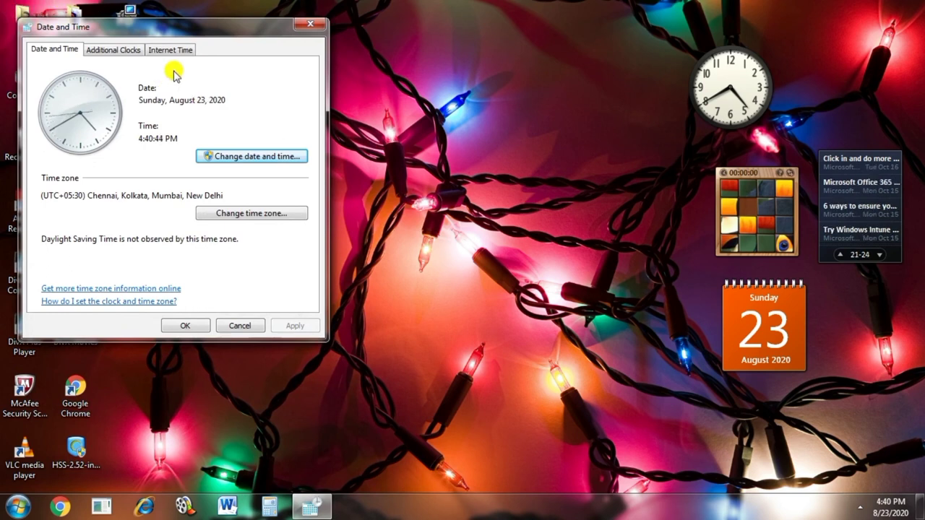
left_click(317, 28)
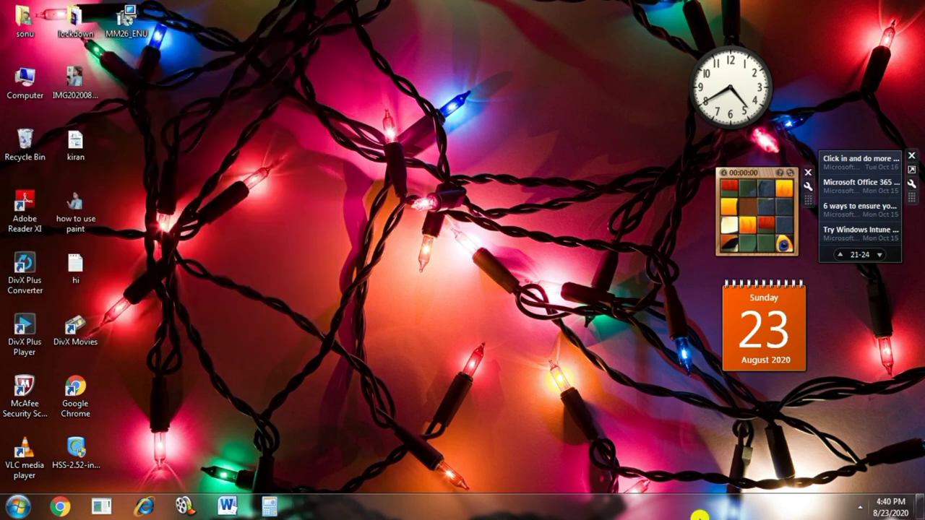
- Show the hidden notification area icons and refresh the desktop
left_click(860, 506)
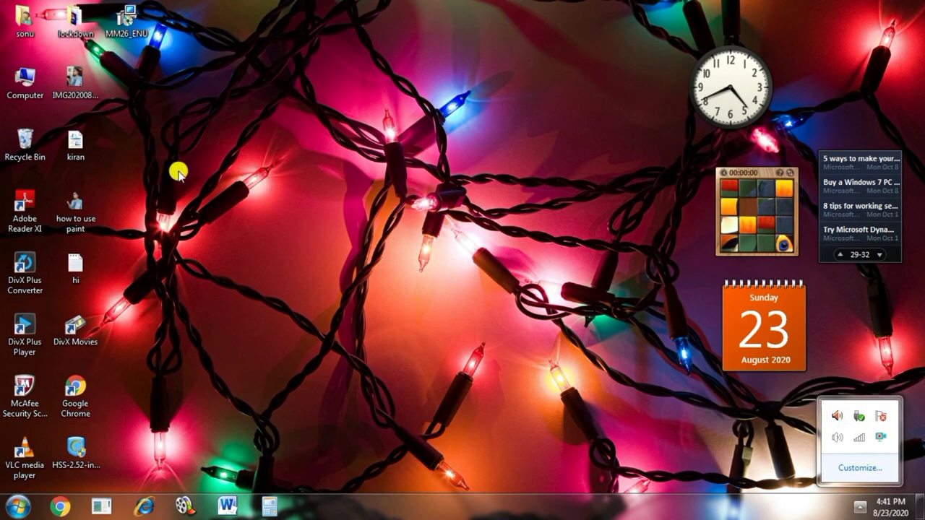
right_click(189, 109)
left_click(229, 148)
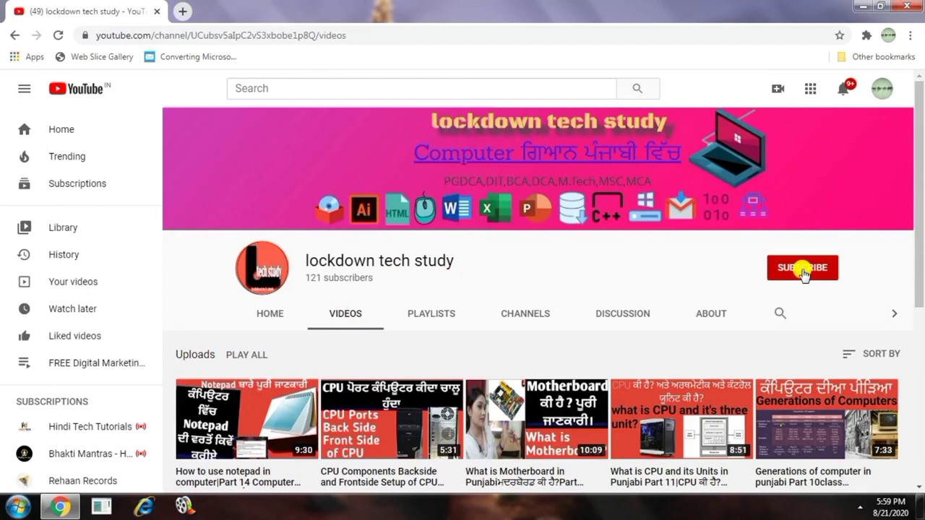
- On YouTube in Chrome, subscribe to the lockdown tech study channel and set its notifications to All
left_click(804, 270)
left_click(827, 271)
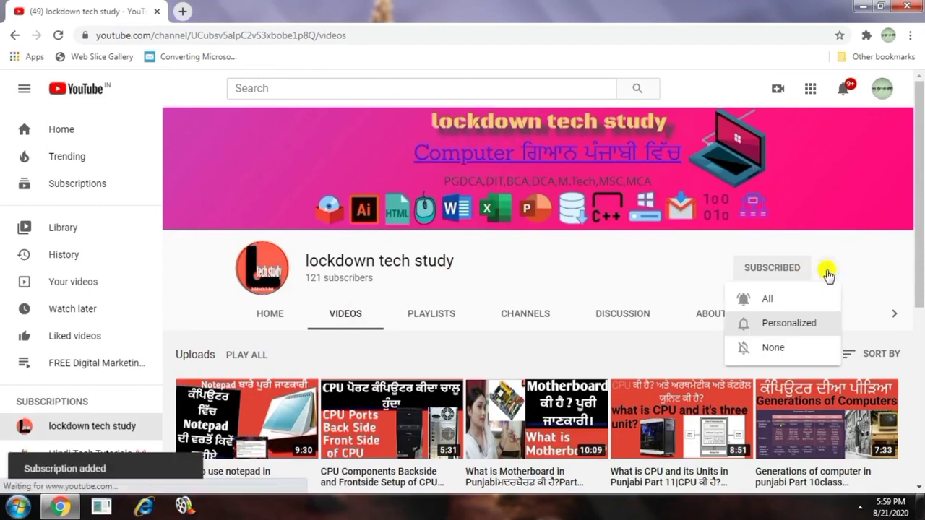
left_click(784, 305)
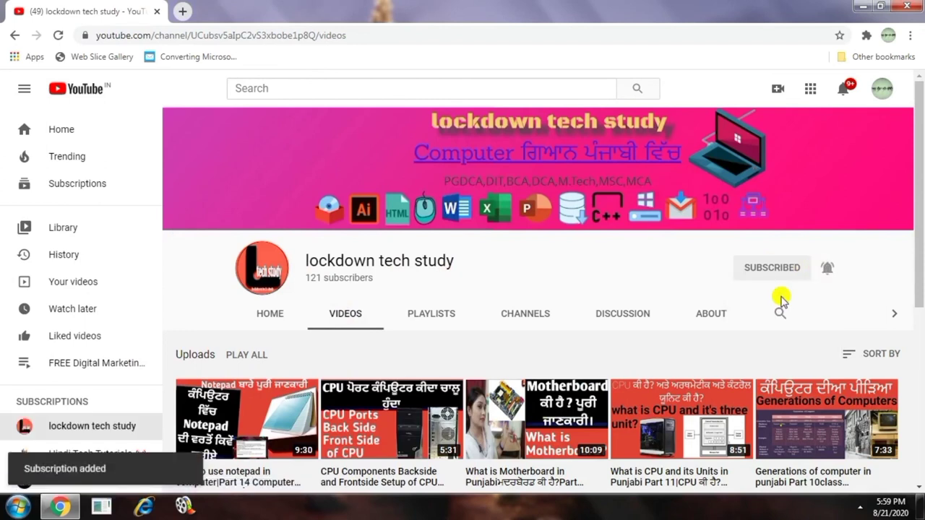